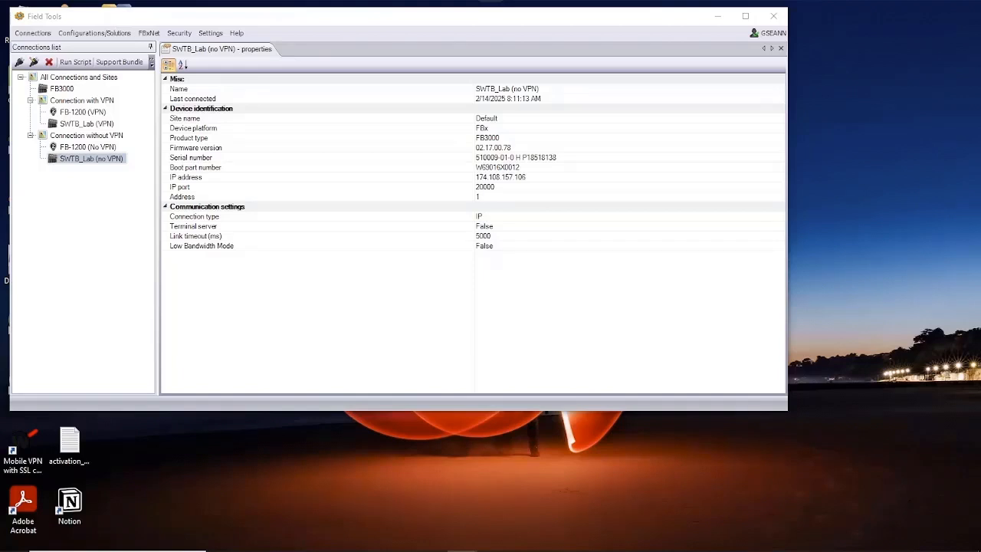
Step: Switch to TOP Server 6 Configuration and review the tags of the FB3000_Lab device and its FileControl group
mouse_move(551, 546)
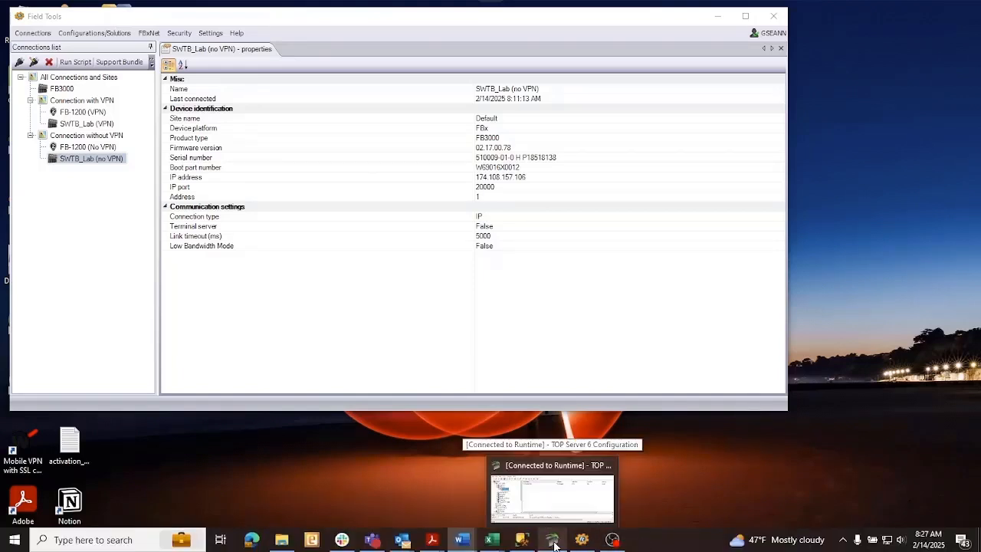
click(552, 494)
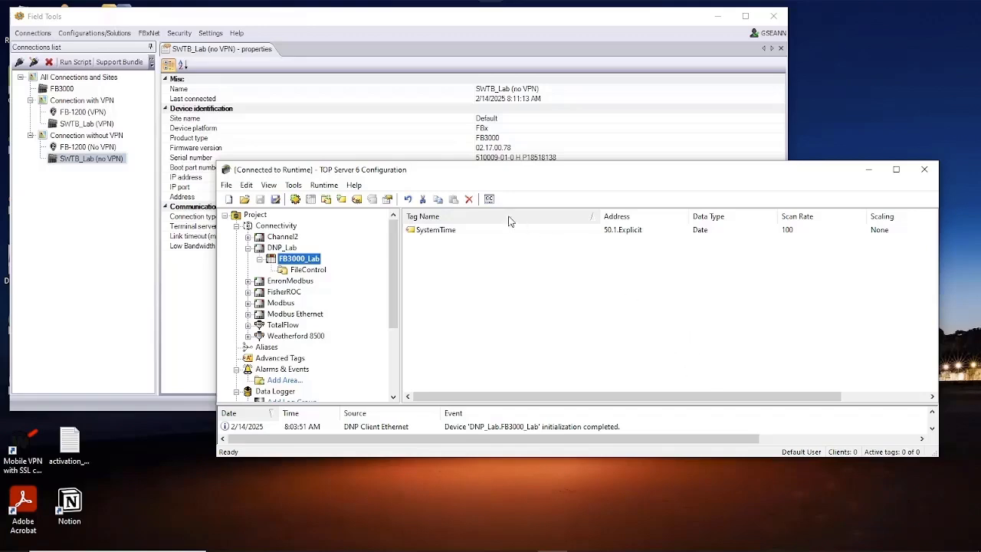
drag(496, 173, 497, 170)
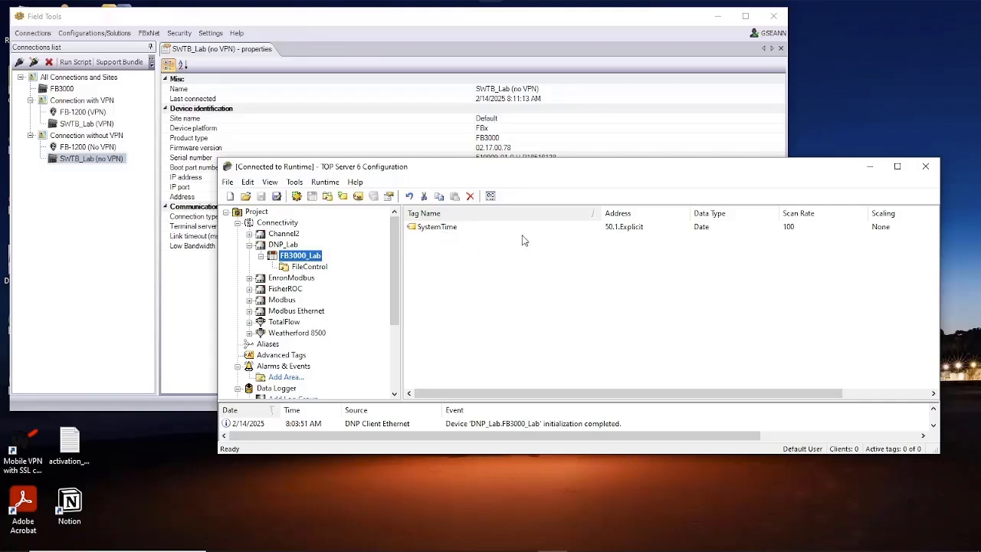
click(311, 268)
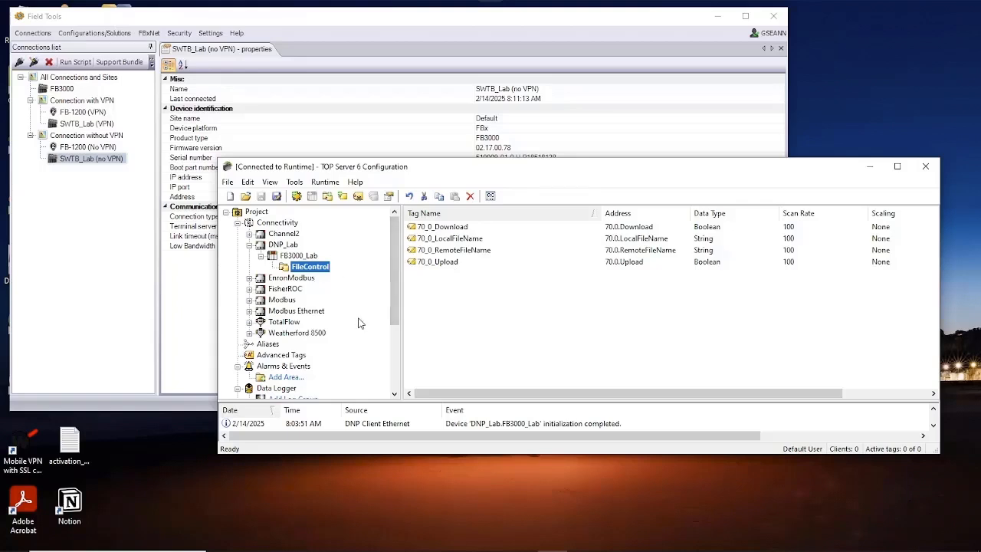
click(301, 257)
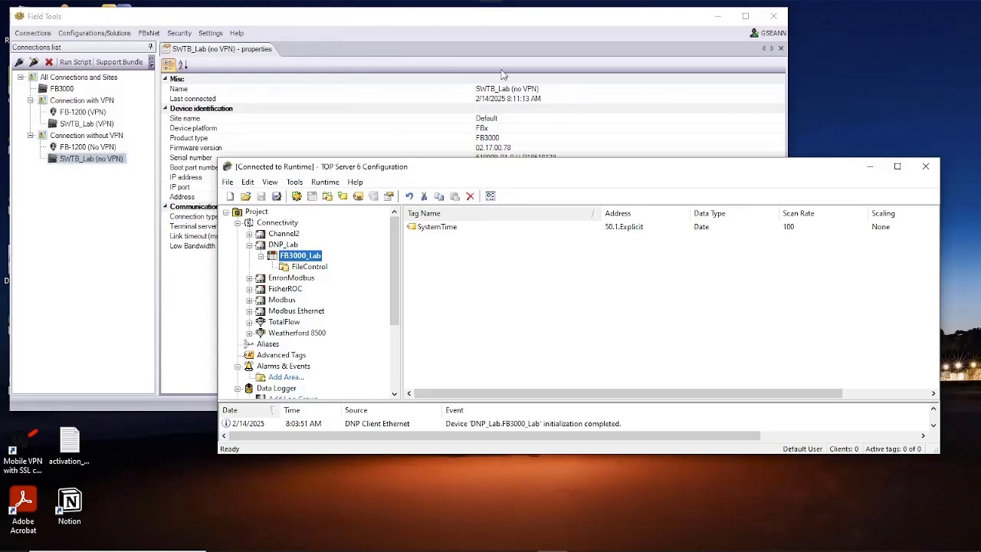
Step: Switch to Field Tools, connect to SWTB_Lab (no VPN), and open the flow computer's communication port configuration
click(360, 23)
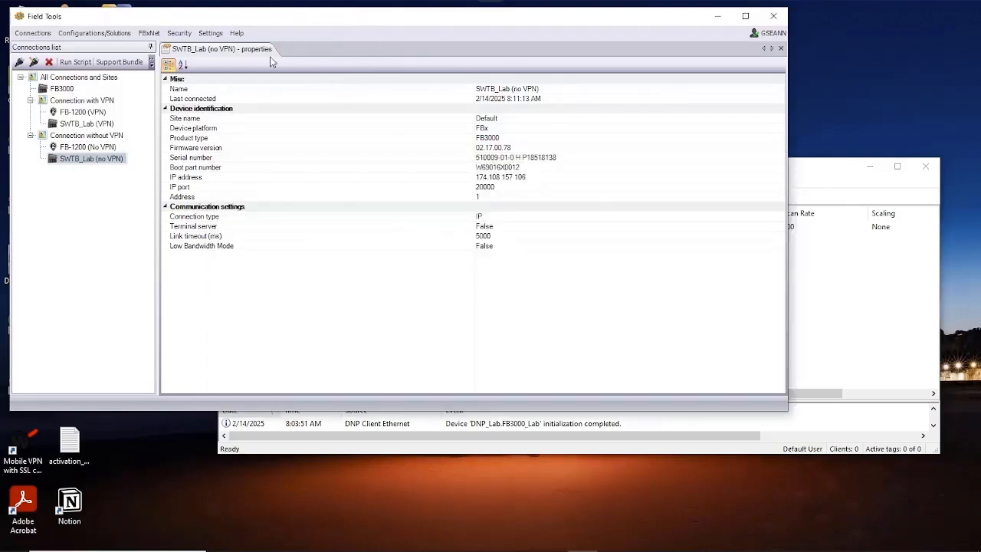
double_click(85, 164)
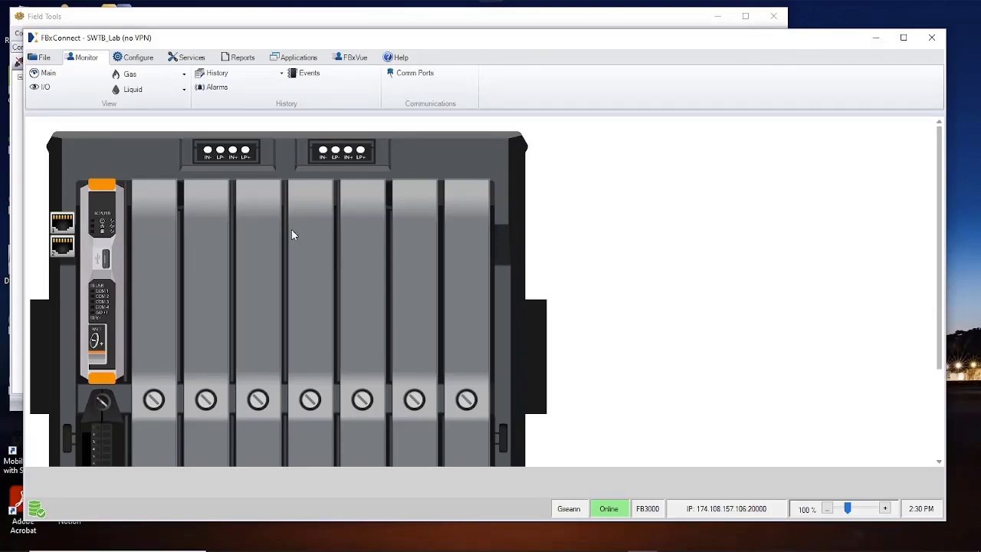
click(136, 58)
click(762, 73)
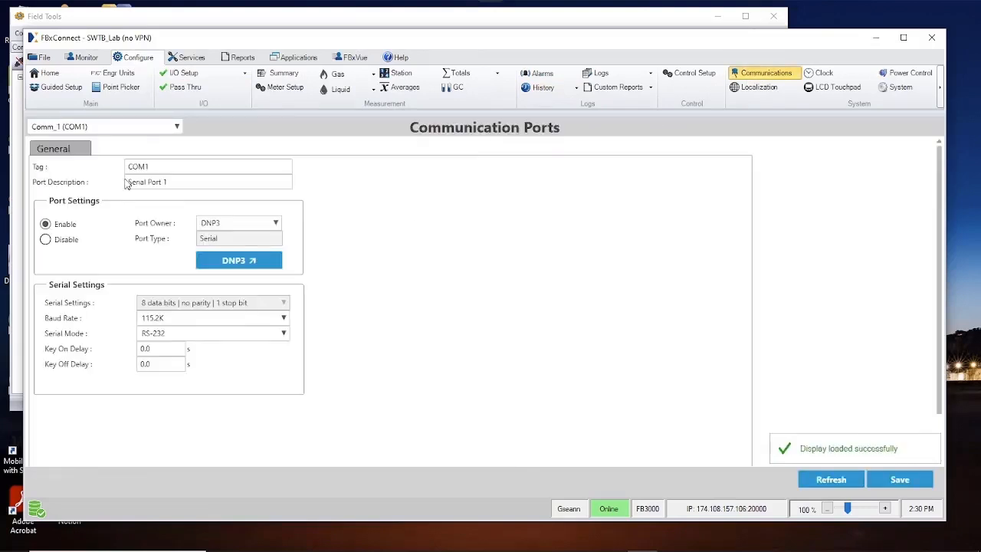
Step: Select the Comm_6 (ENET2) port and open its DNP3 settings
click(163, 128)
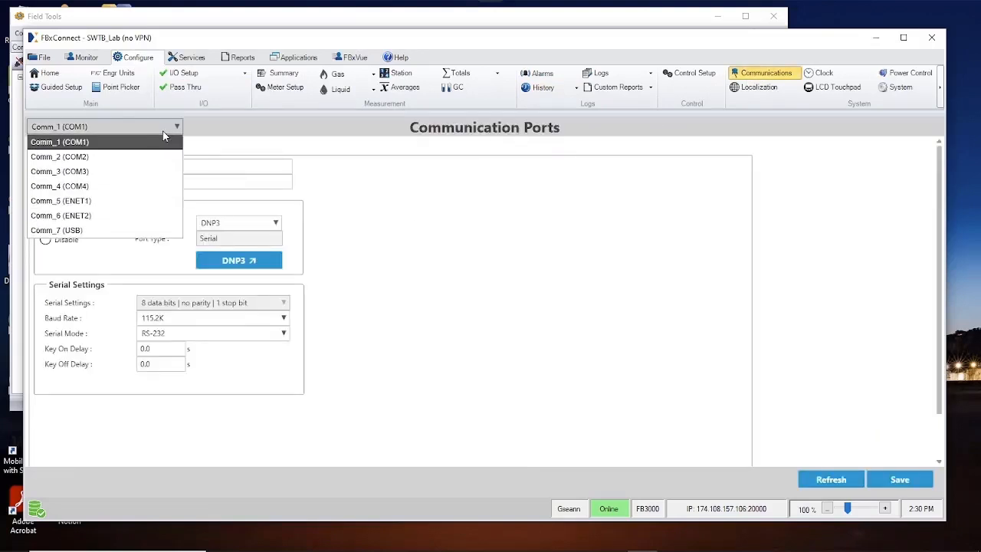
click(120, 216)
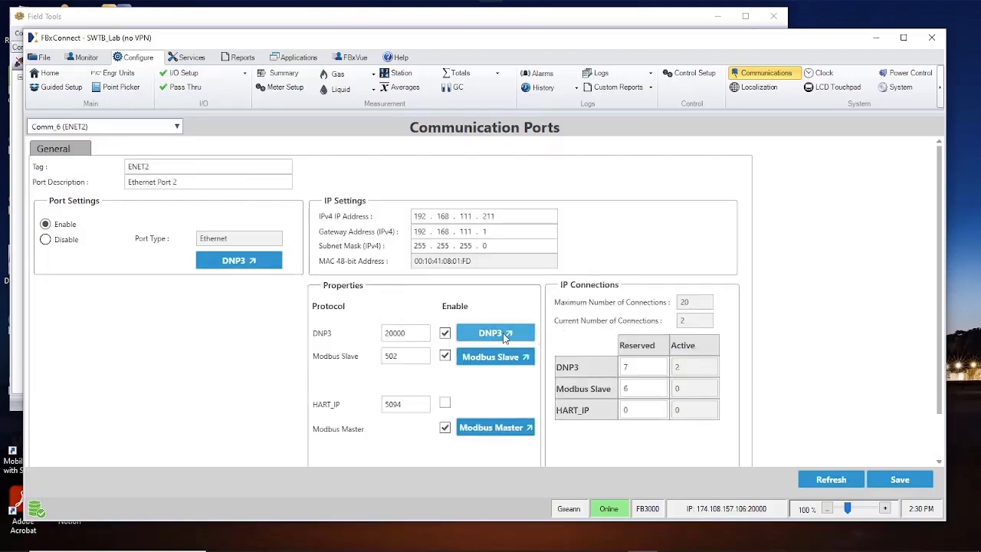
click(256, 261)
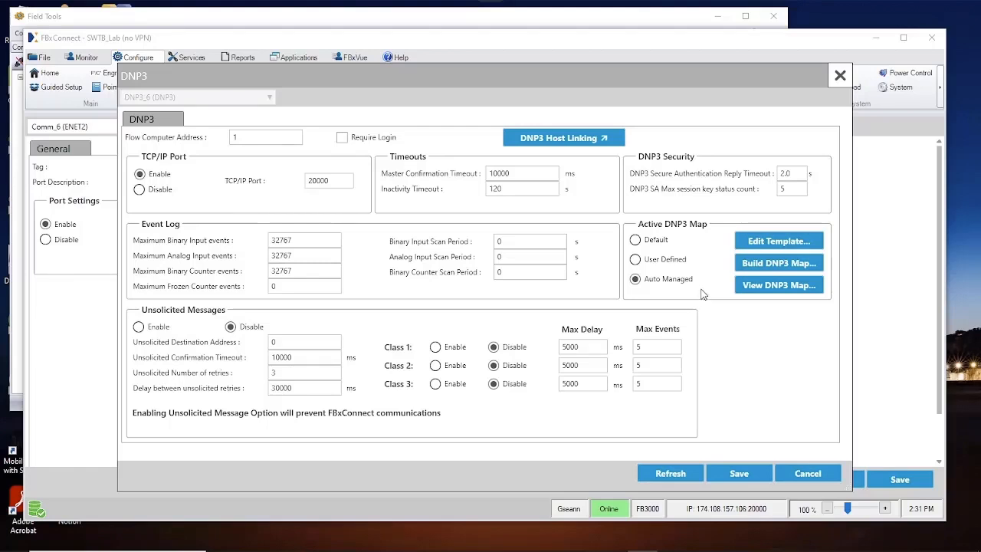
Step: View the DNP3 object mapping template and its option to generate map files, then close the editor
click(756, 243)
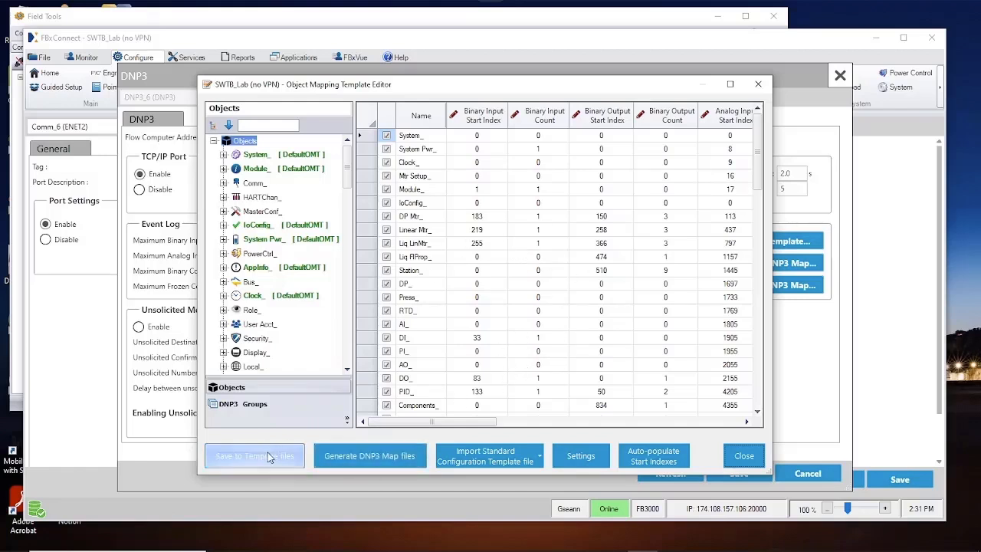
click(380, 465)
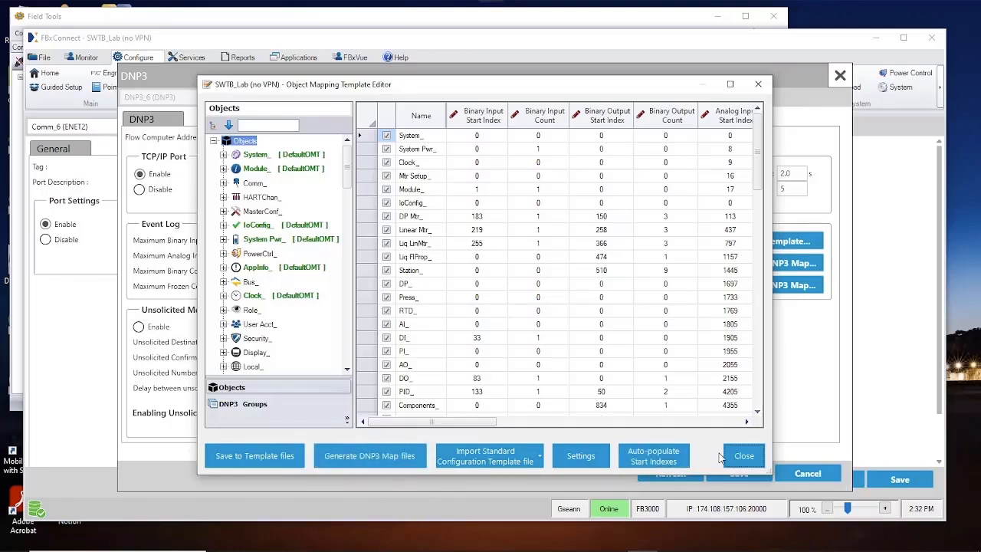
click(743, 457)
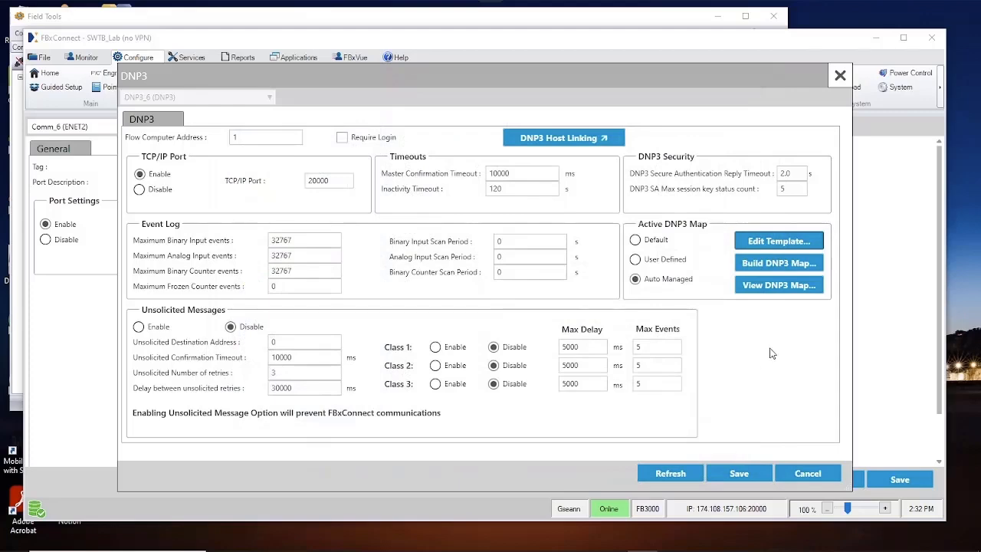
Step: Examine the binary, analog, counter and string point lists in the DNP3 map view, then close it
click(771, 288)
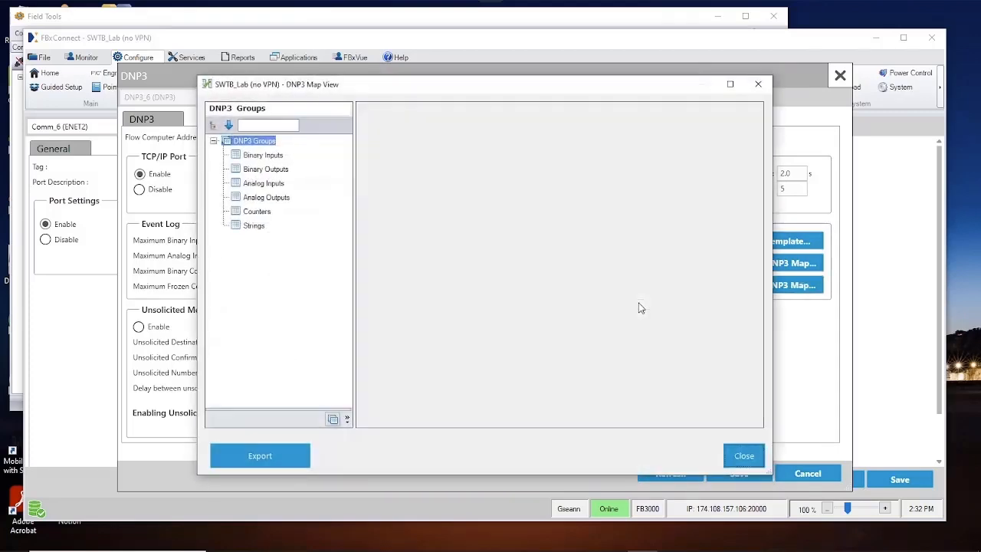
click(259, 156)
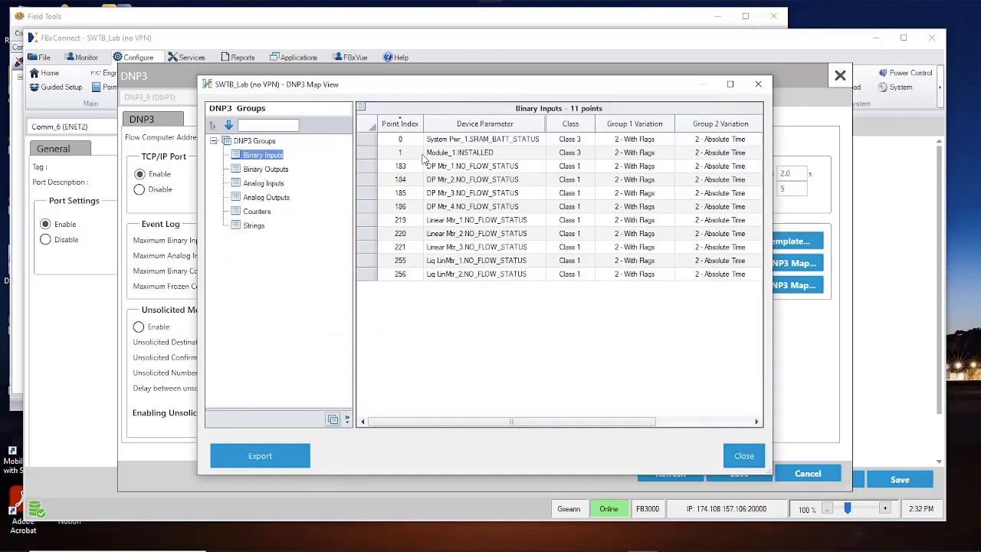
click(264, 170)
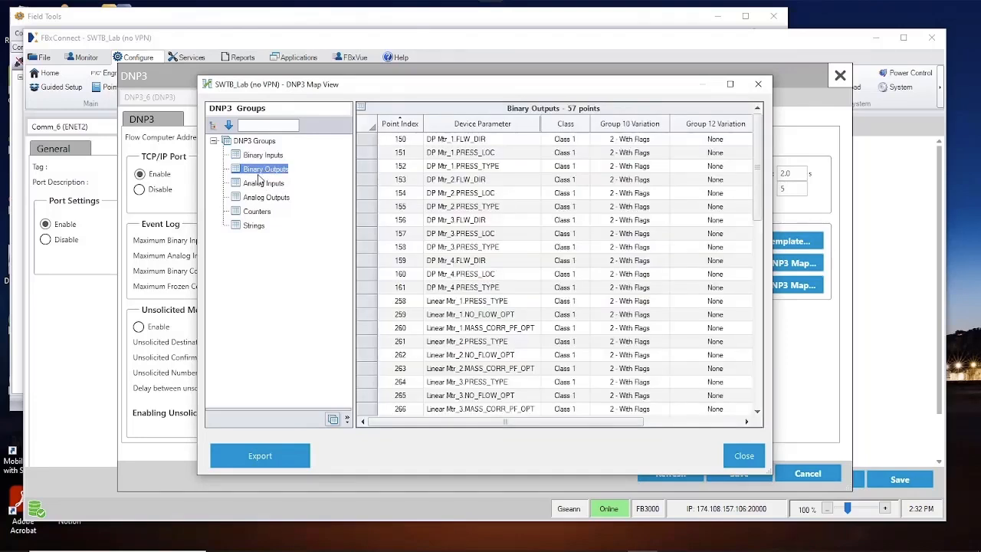
click(262, 184)
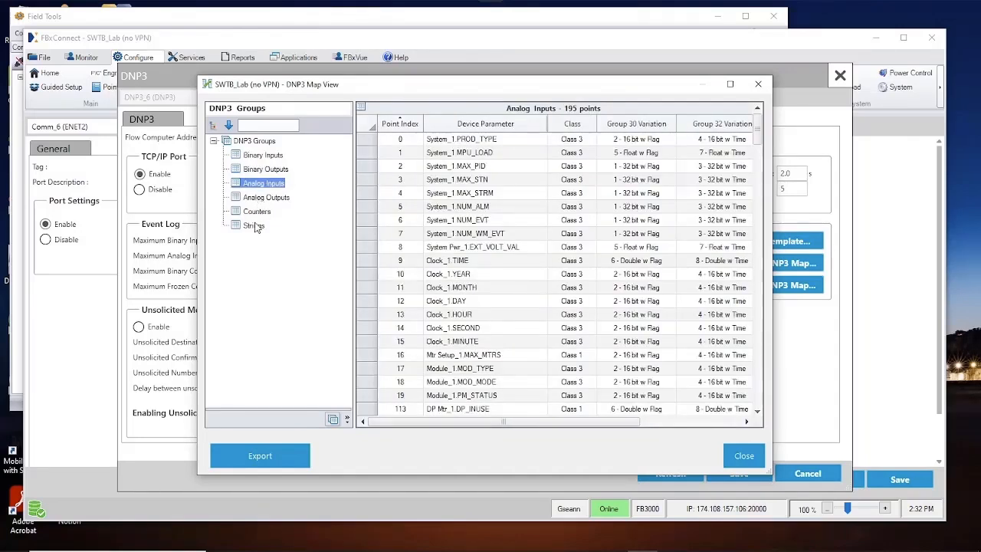
click(258, 212)
click(255, 226)
click(258, 213)
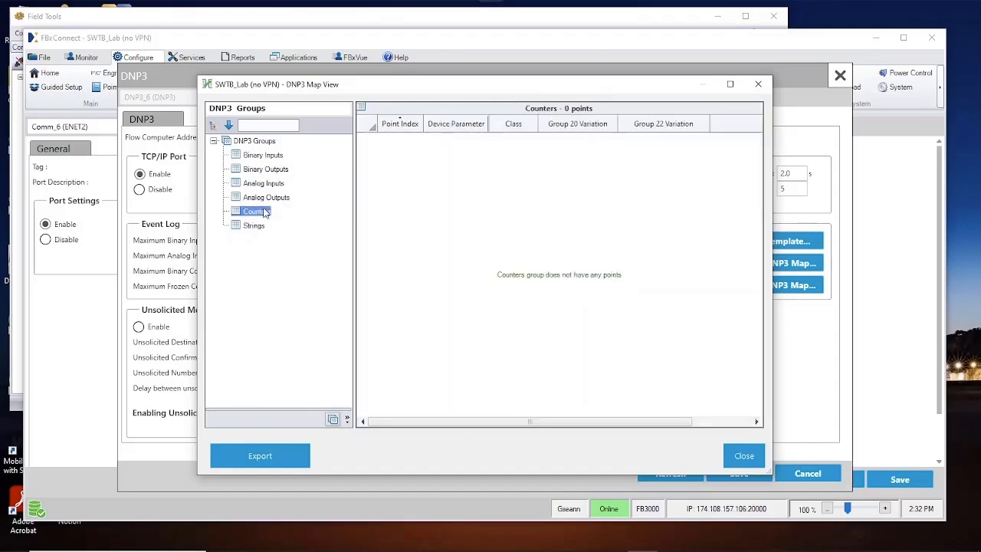
click(265, 198)
click(259, 223)
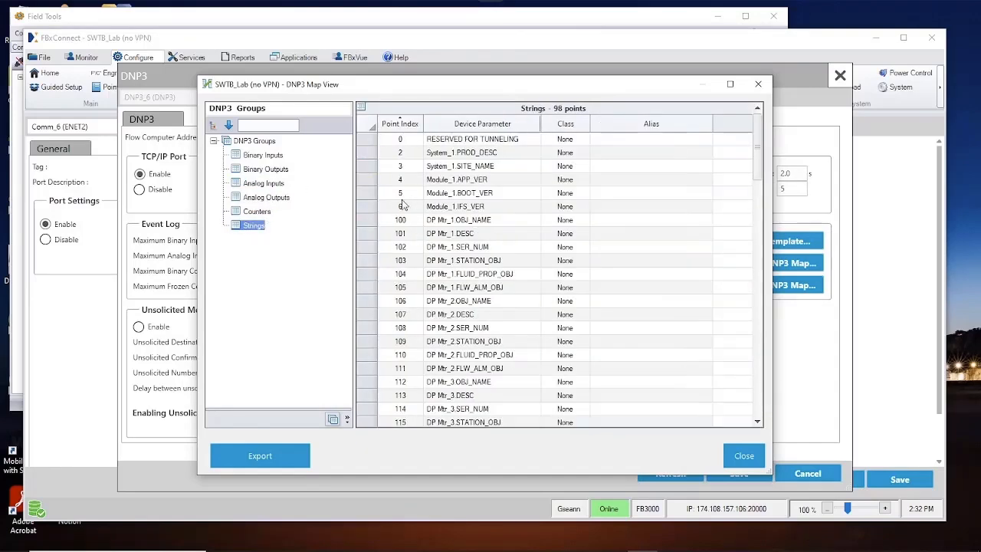
click(252, 198)
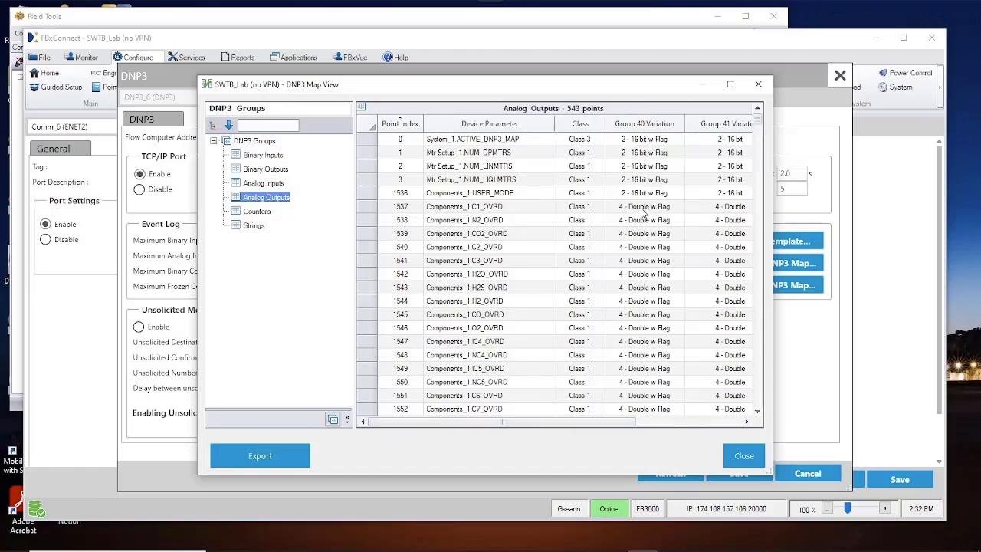
click(262, 183)
click(265, 168)
click(262, 155)
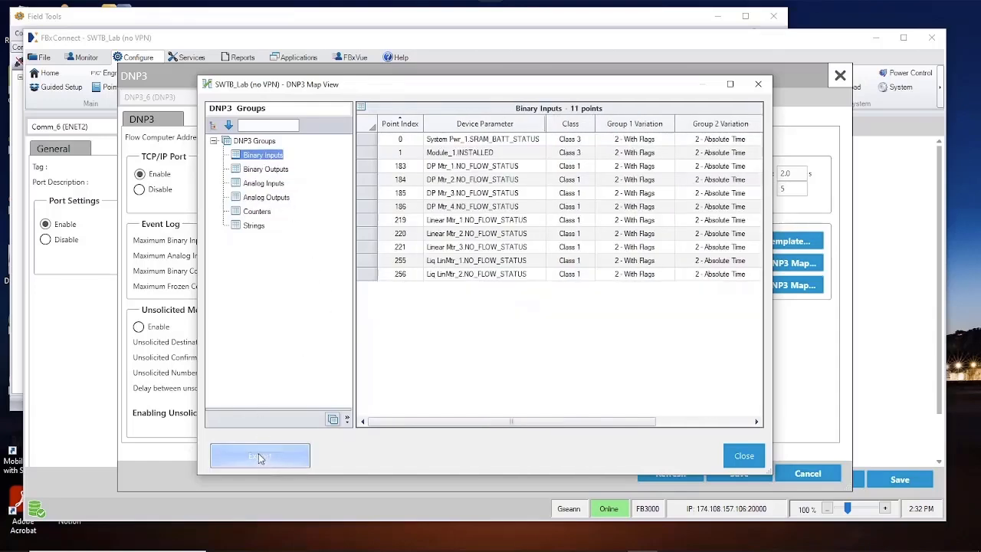
click(745, 456)
Step: Switch to the exported SWTB_Lab DNP3 map CSV in Excel and widen its window to show column I
mouse_move(524, 545)
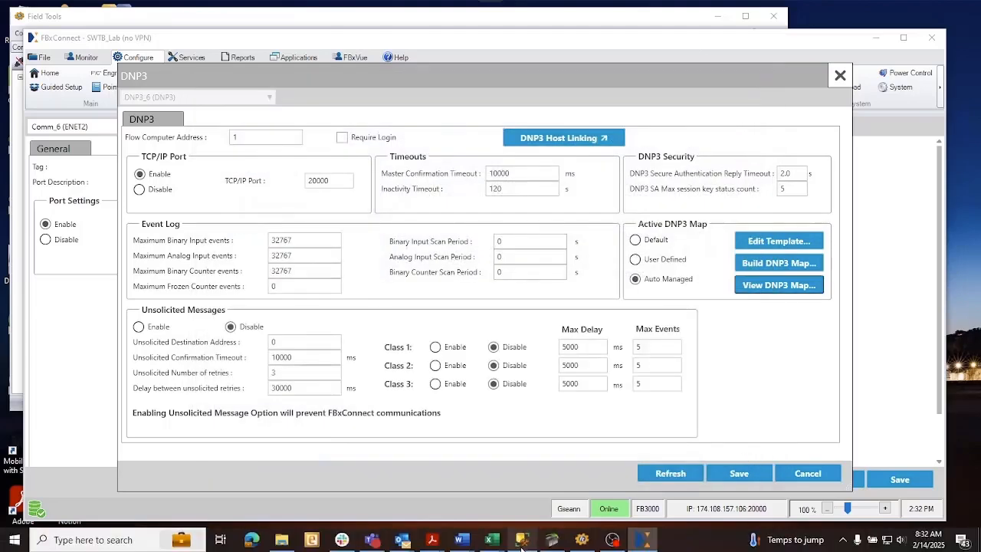
mouse_move(494, 544)
click(467, 511)
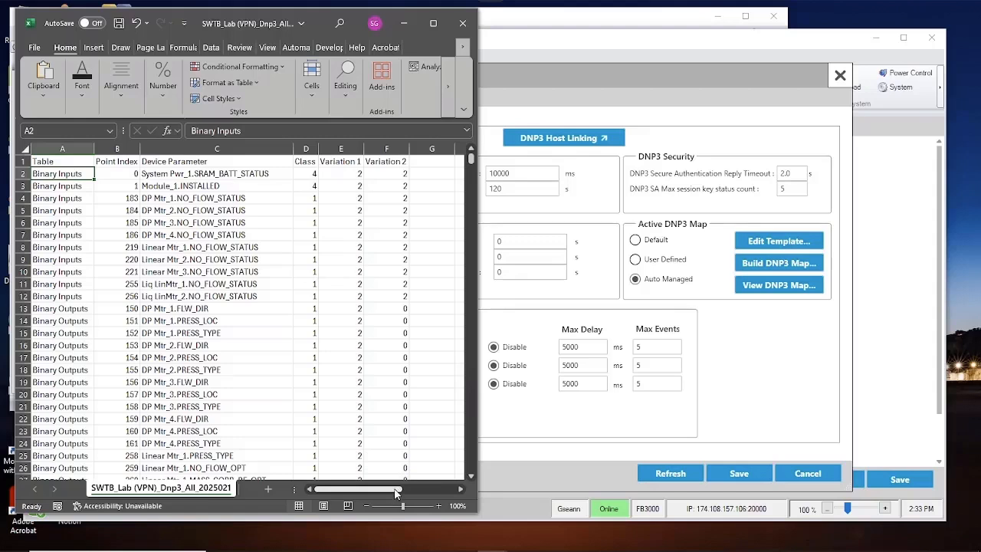
drag(475, 354, 615, 342)
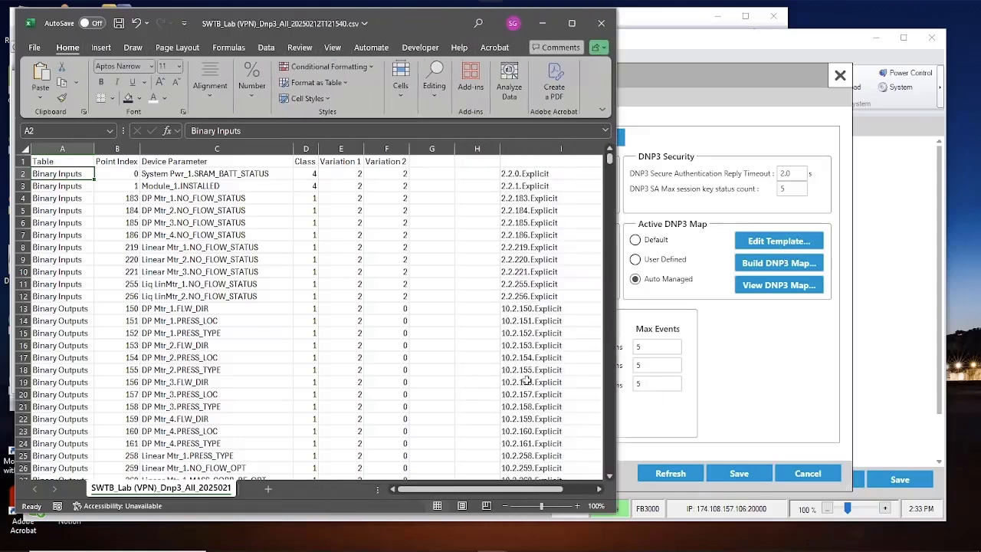
Step: Inspect the CONCATENATE address formulas in I2 and I13 against the Binary Inputs and Binary Outputs rows and their point indexes
click(535, 174)
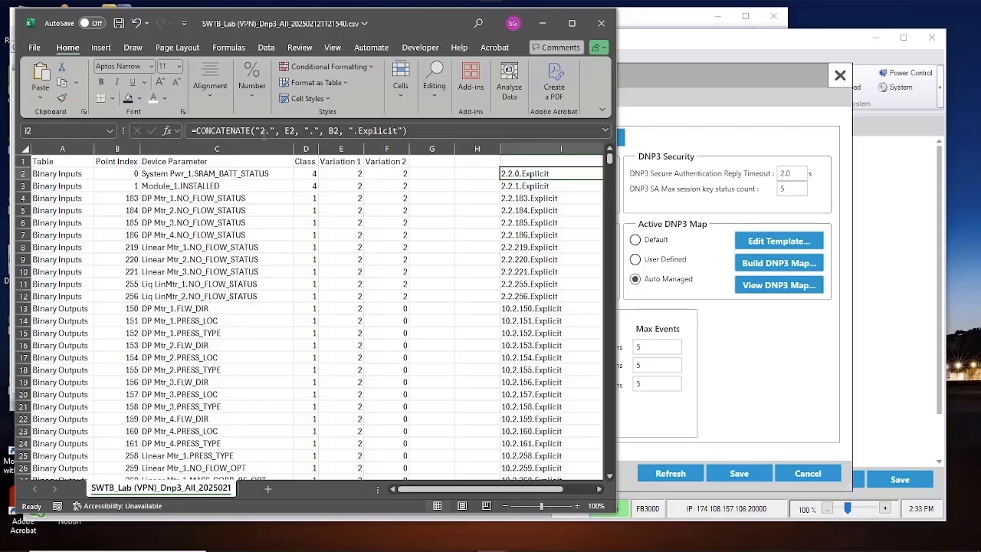
drag(58, 173, 58, 259)
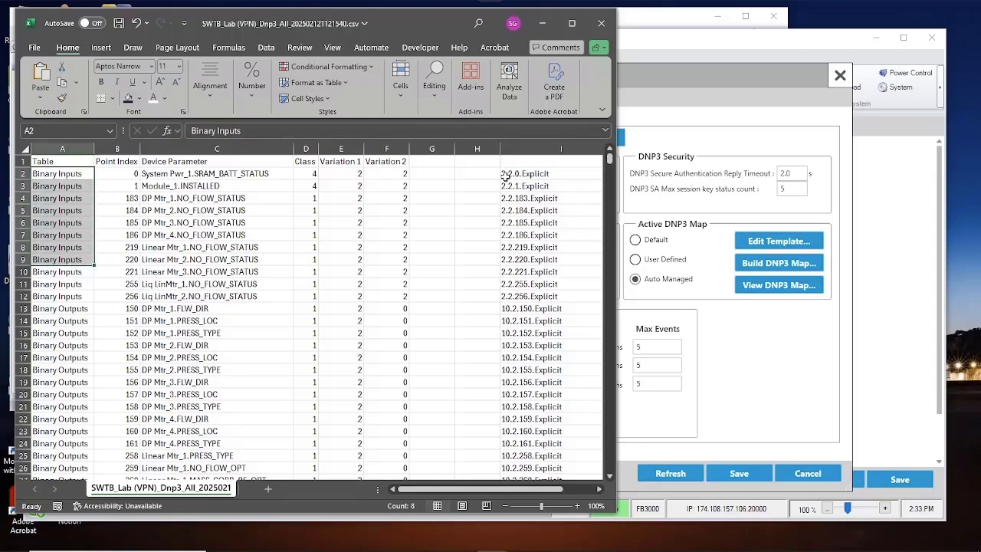
click(65, 307)
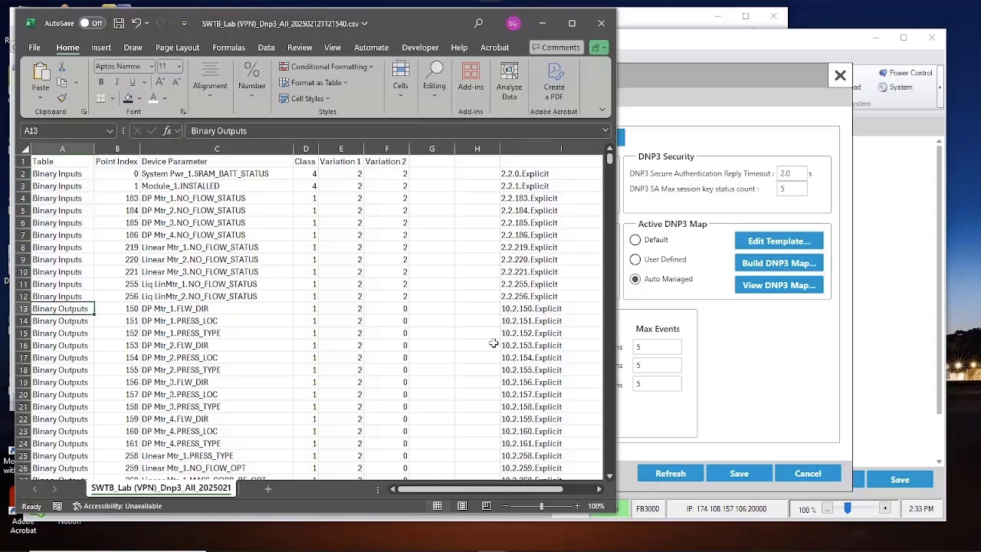
click(536, 308)
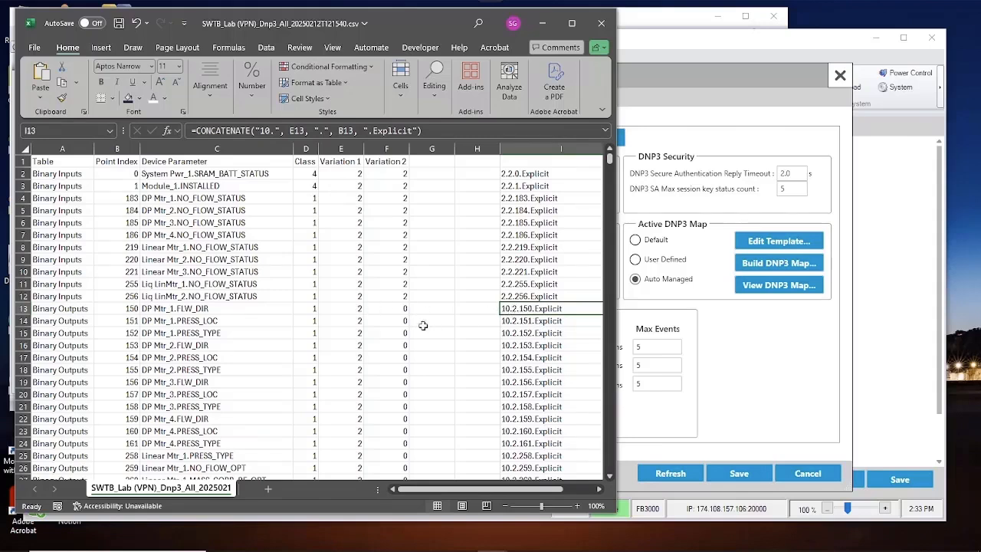
click(125, 308)
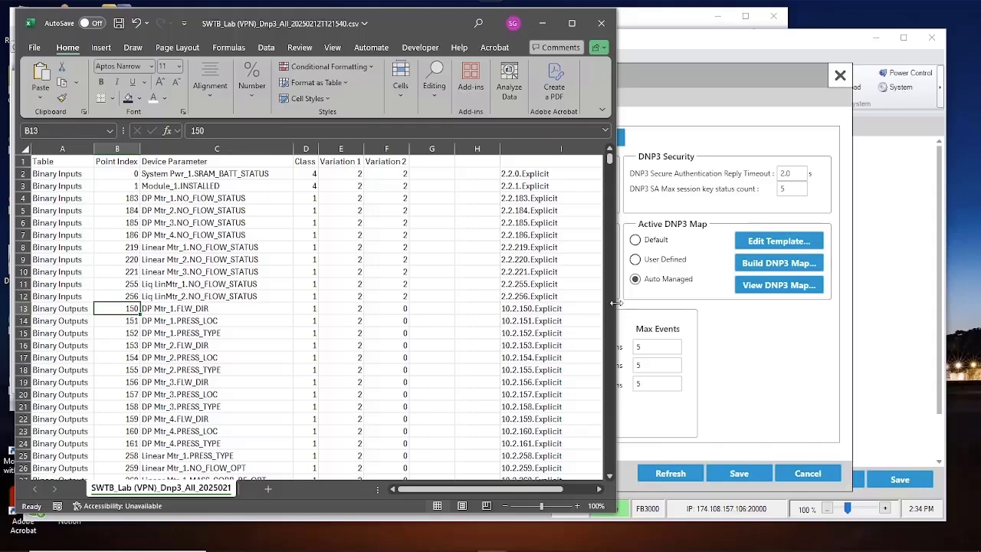
Step: Narrow the map spreadsheet window, show FB3000 Lab Device - DNP3 Tags.csv beside it, and highlight the FileControl tag names in A2:A5
mouse_move(616, 303)
mouse_down()
mouse_move(544, 302)
mouse_move(615, 301)
mouse_up()
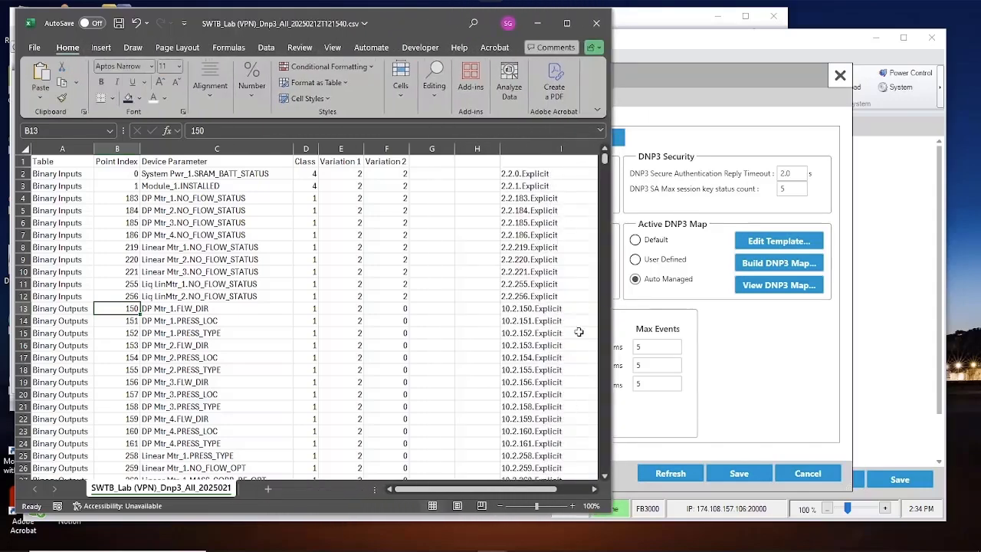
drag(604, 157, 480, 168)
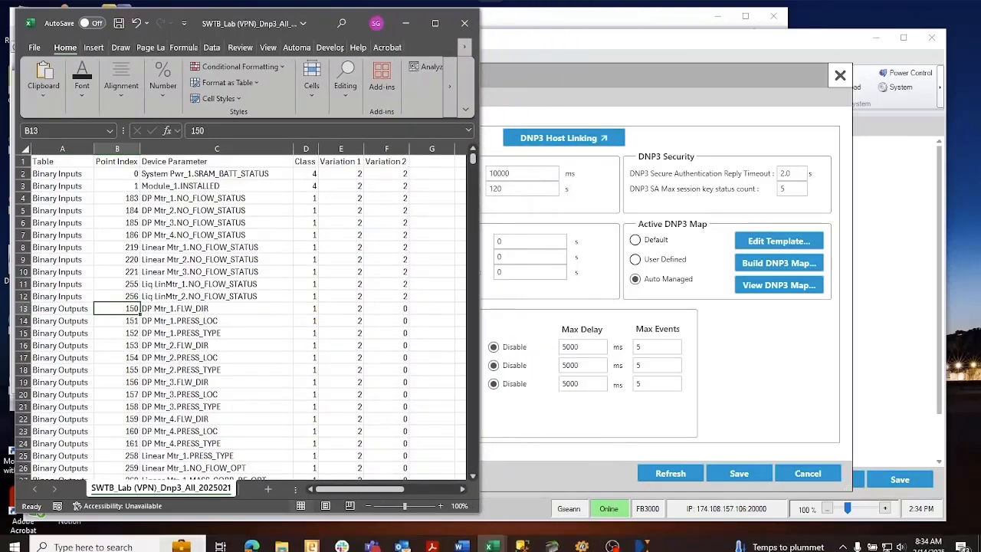
mouse_move(491, 541)
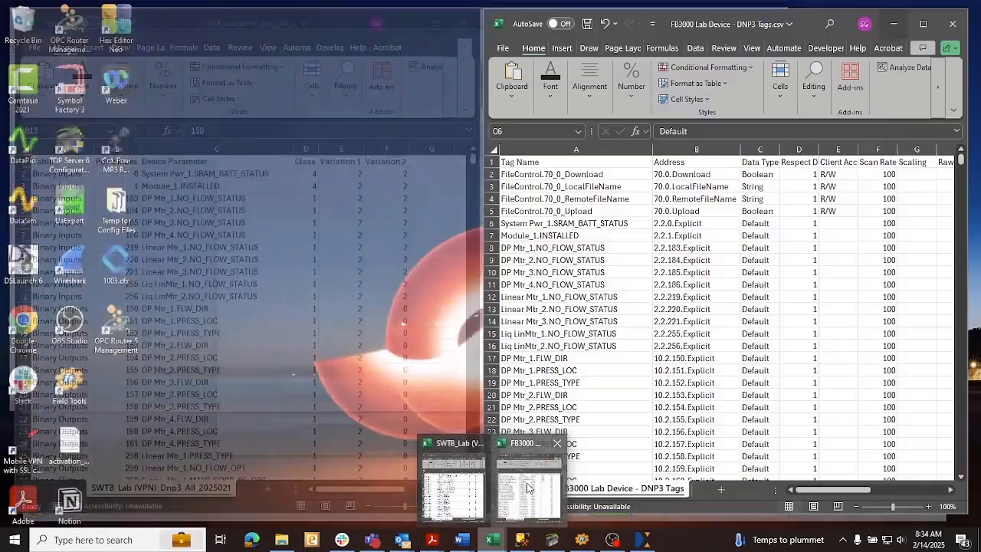
click(528, 479)
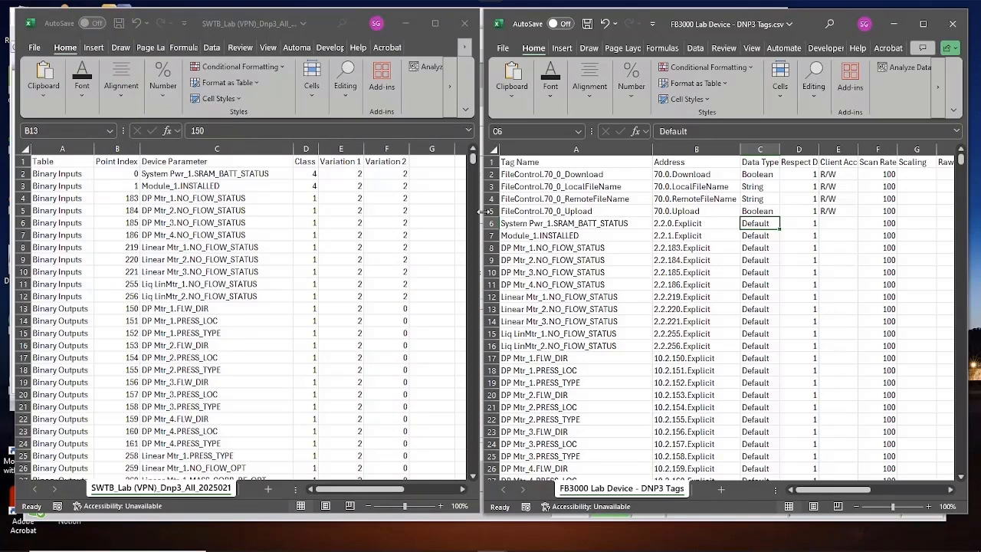
drag(534, 175, 536, 209)
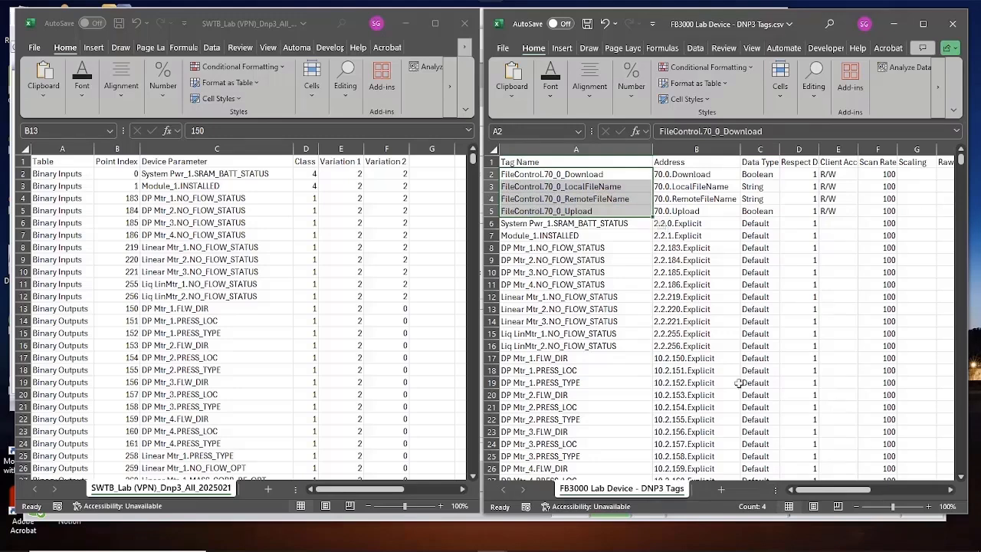
Step: Compare the tag CSV's names and addresses from row 6 down with the map's device parameters and column I addresses
mouse_move(839, 495)
mouse_down()
mouse_move(925, 485)
mouse_move(826, 501)
mouse_up()
click(550, 223)
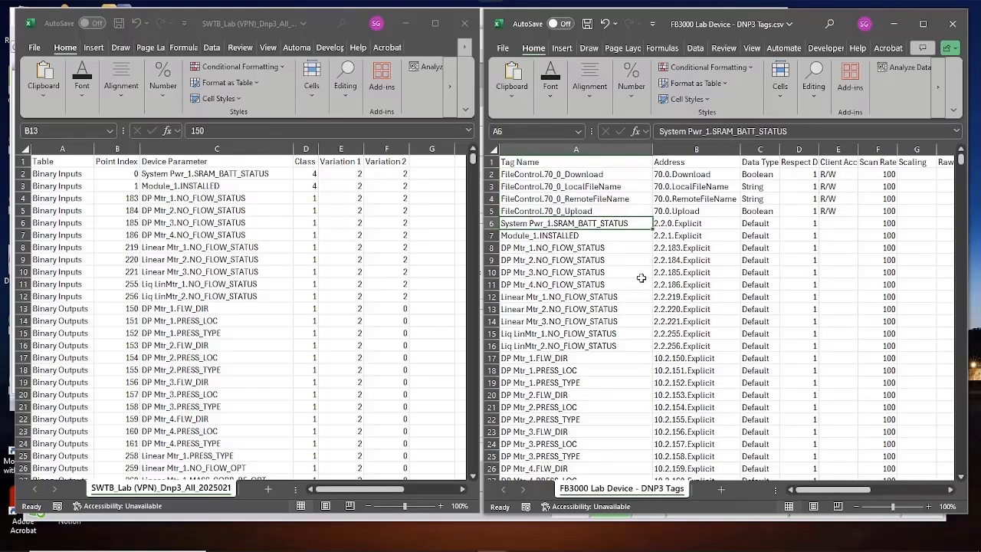
drag(366, 490, 420, 494)
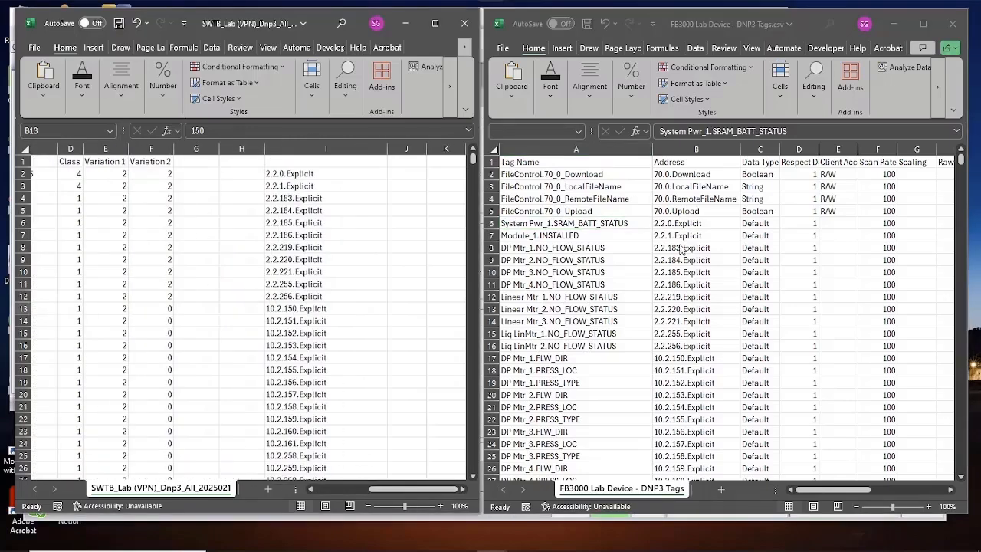
drag(427, 495, 383, 495)
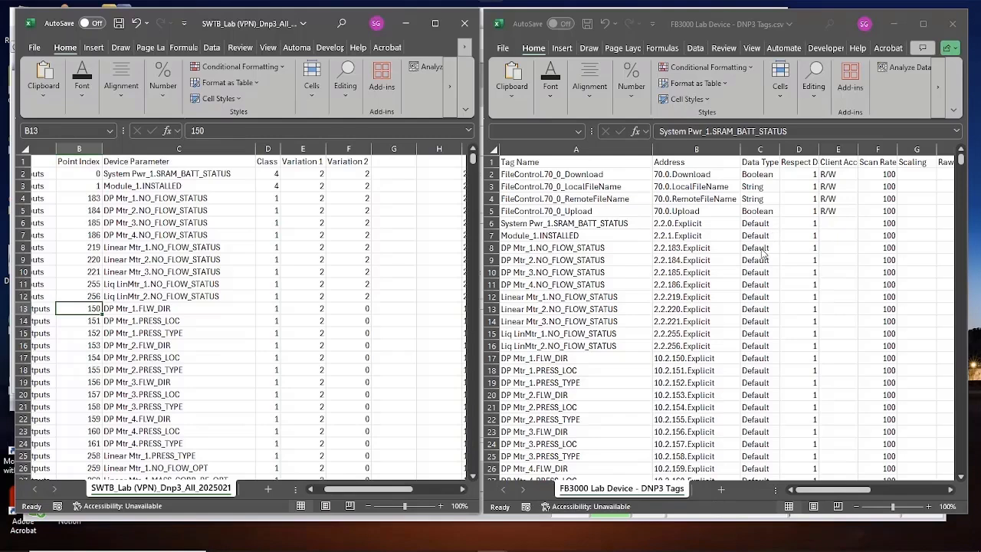
Step: Close the tag CSV without saving, switch to TOP Server Configuration and import FB3000 Lab Device - DNP3 Tags.csv into the FB3000_Lab device
click(954, 28)
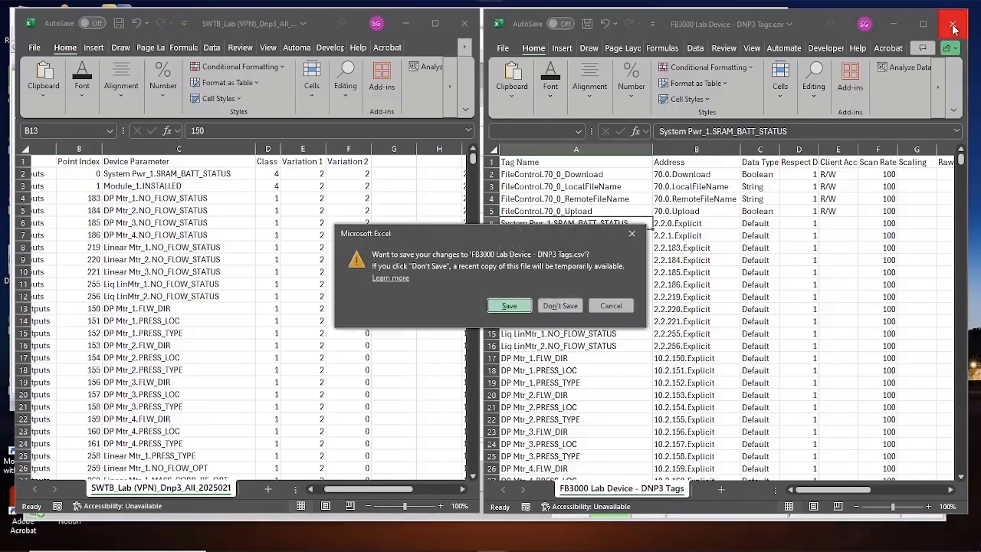
click(557, 305)
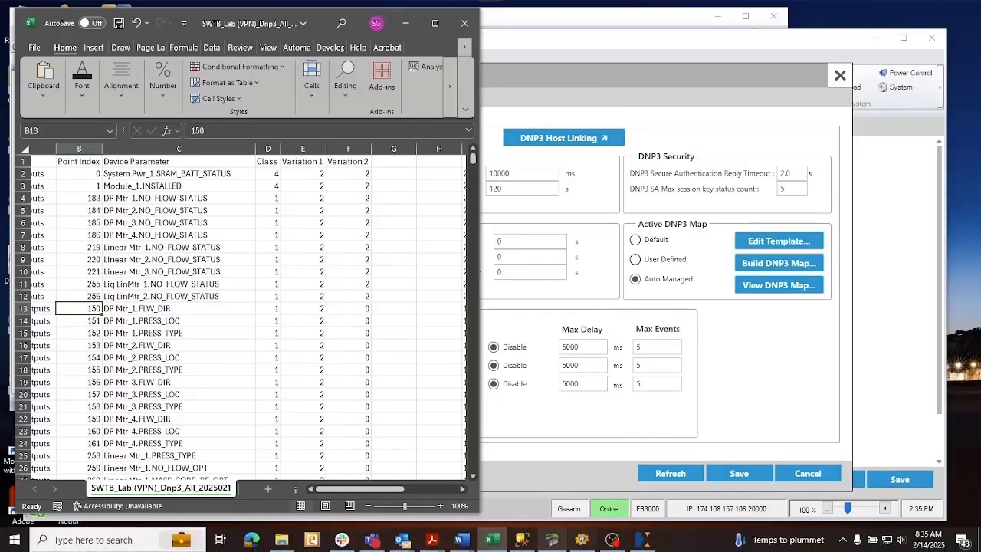
click(553, 541)
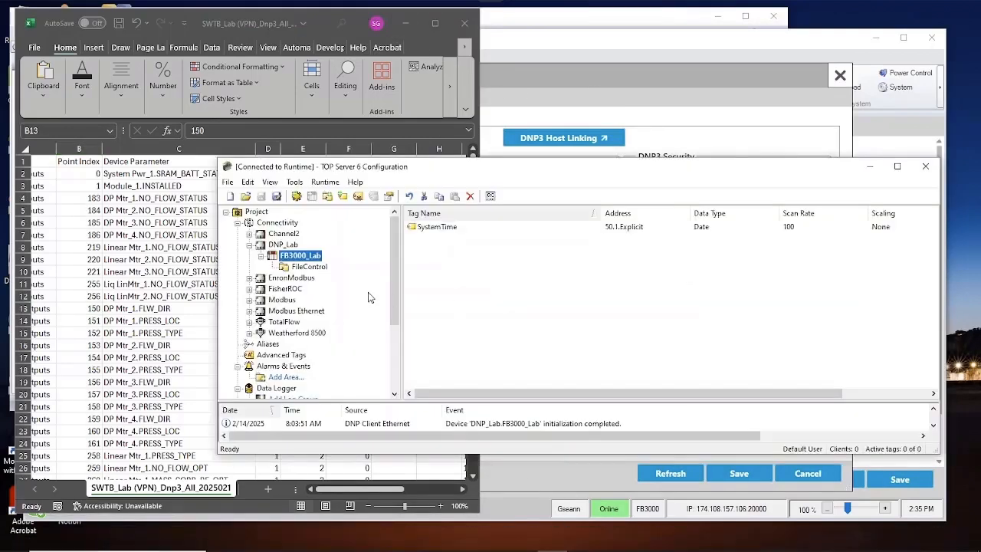
right_click(301, 257)
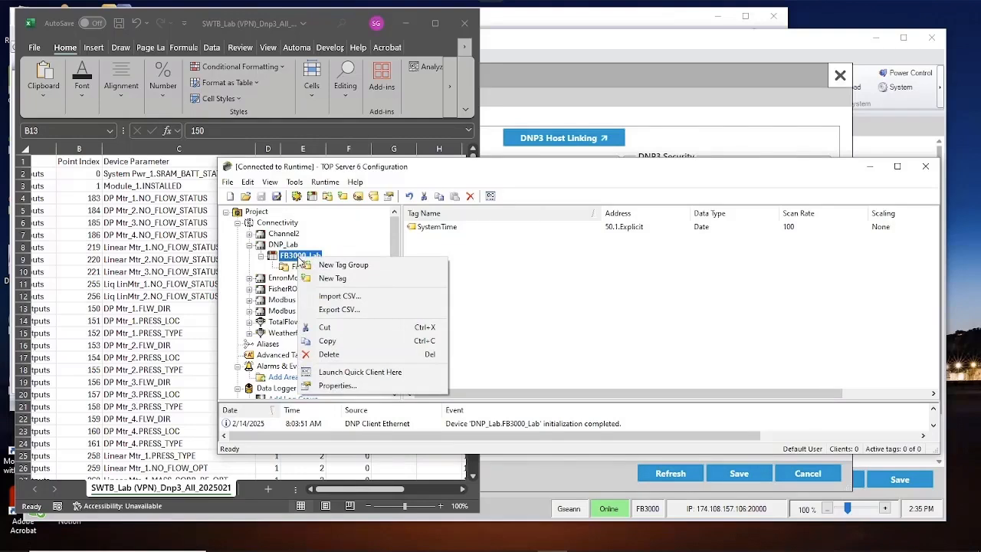
click(326, 297)
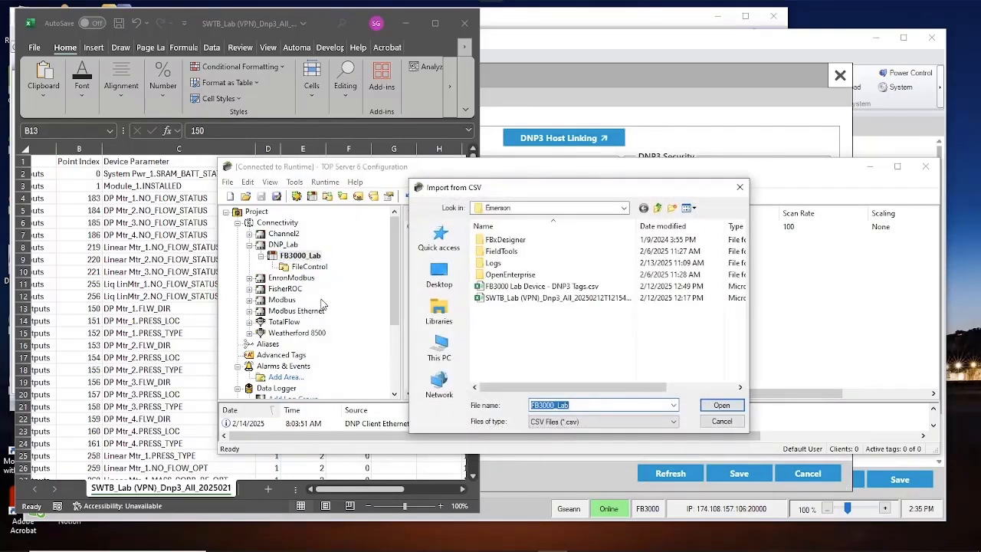
click(495, 288)
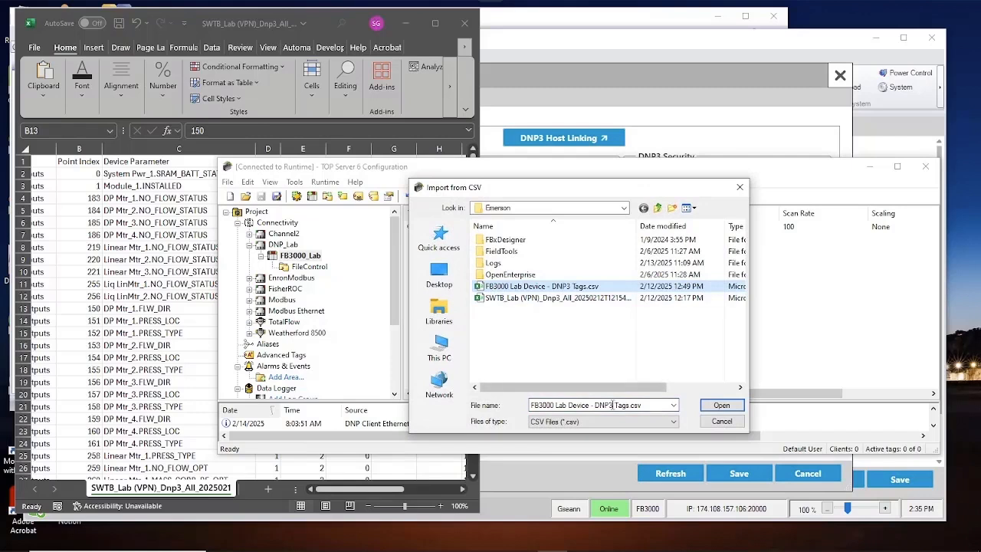
click(721, 406)
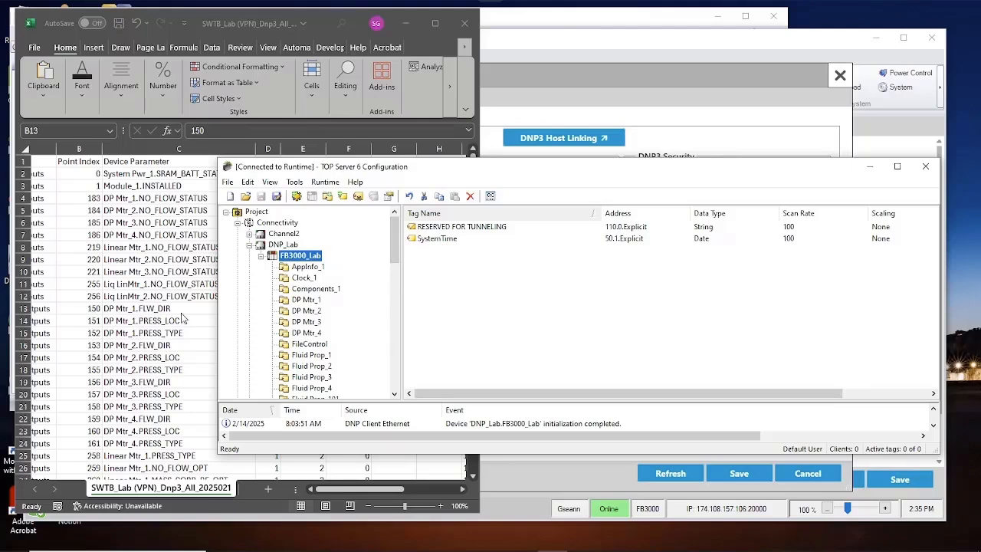
Step: Review the imported DP Mtr_1 tags, check Clock_1's live values in OPC Quick Client, and close the client without saving
click(305, 301)
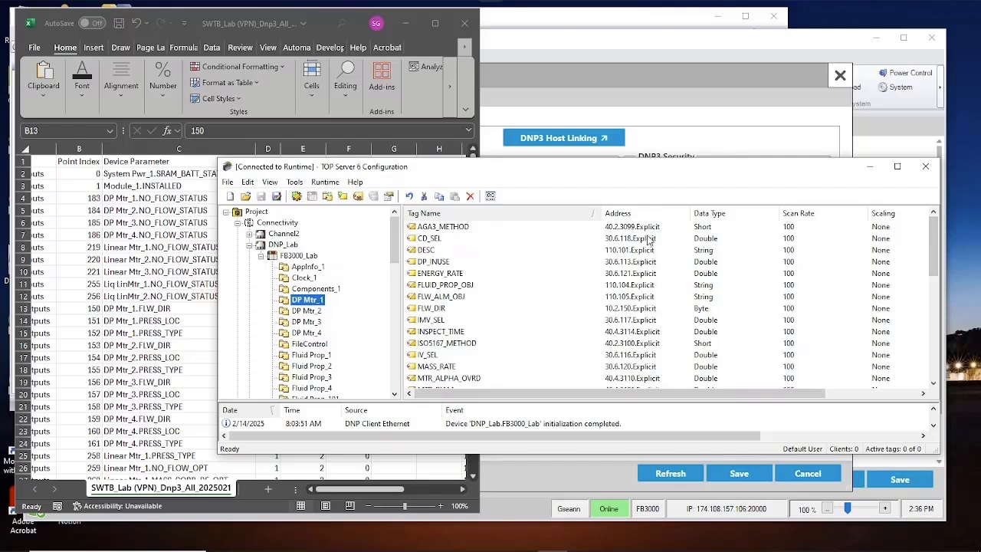
right_click(304, 278)
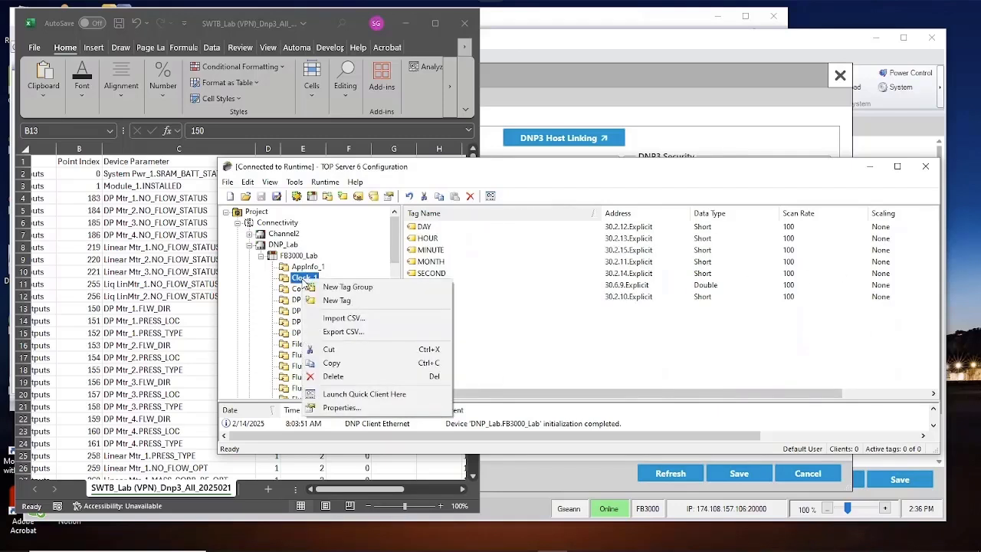
click(364, 394)
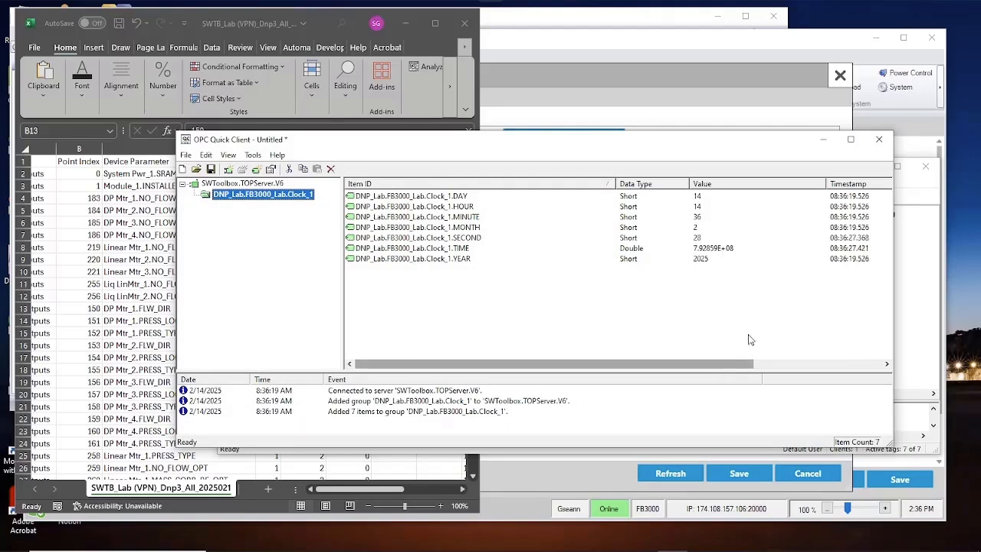
click(879, 138)
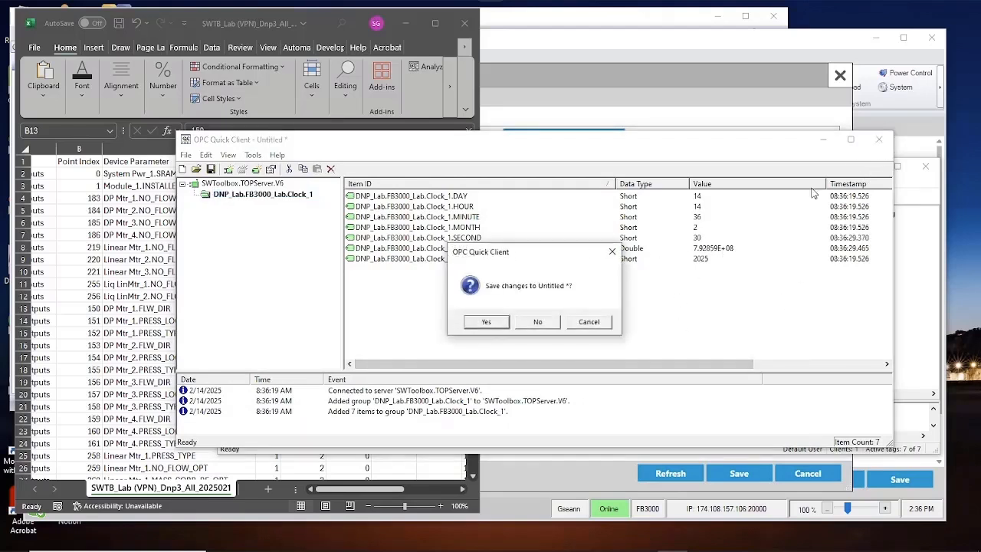
click(534, 325)
Step: Launch OPC Quick Client on the DP Mtr_1 tag group and examine its live item values
click(311, 301)
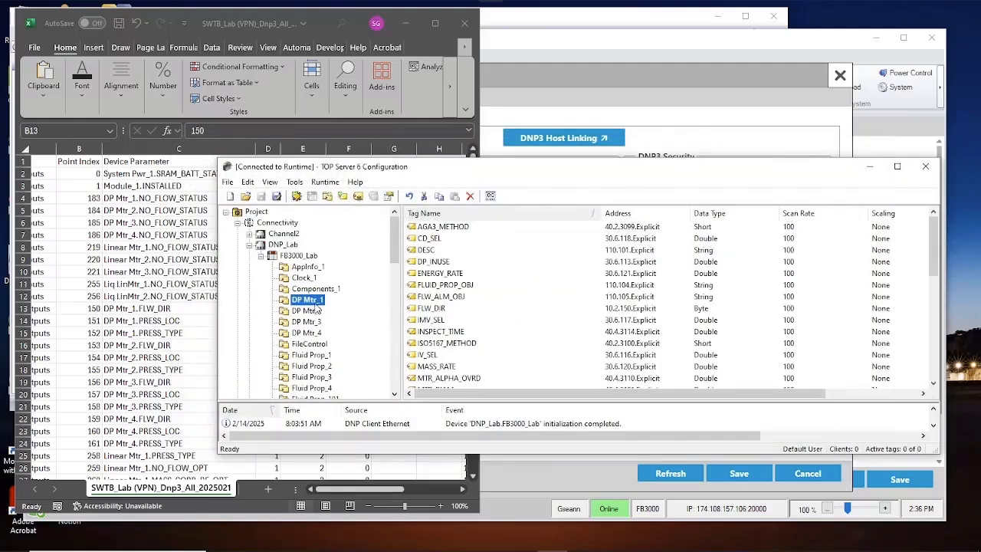
right_click(317, 307)
click(451, 410)
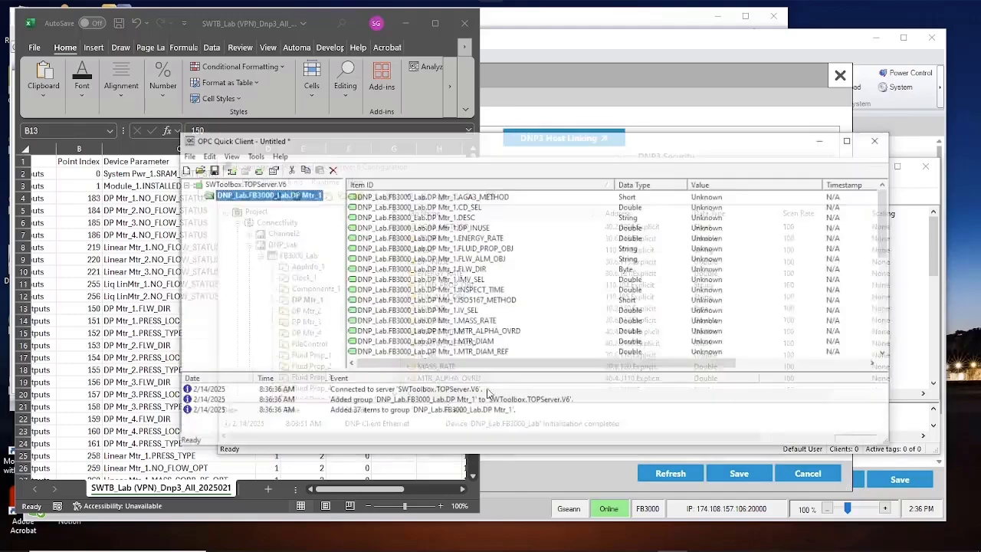
drag(709, 371, 684, 374)
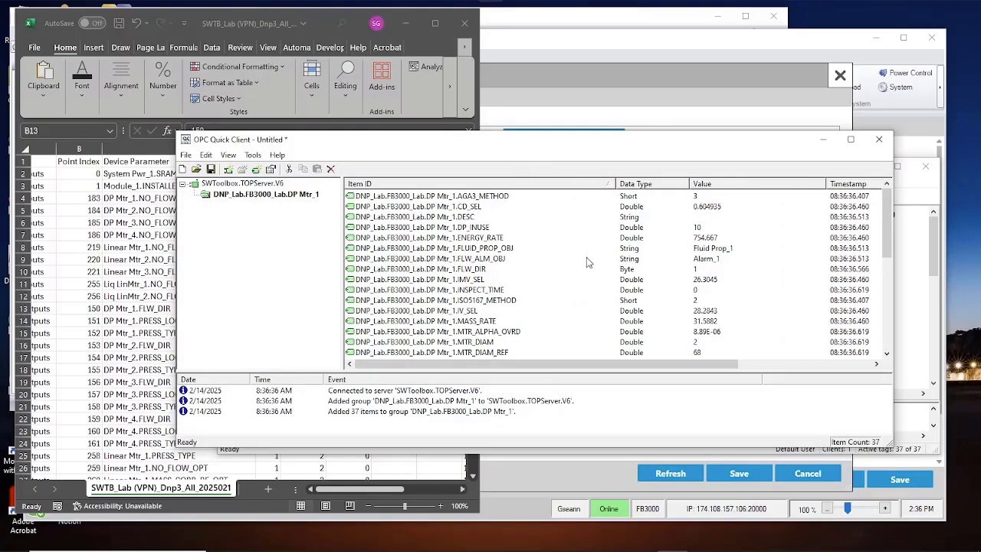
Step: Move the OPC Quick Client window aside and minimize the map spreadsheet and TOP Server Configuration
drag(565, 142, 642, 195)
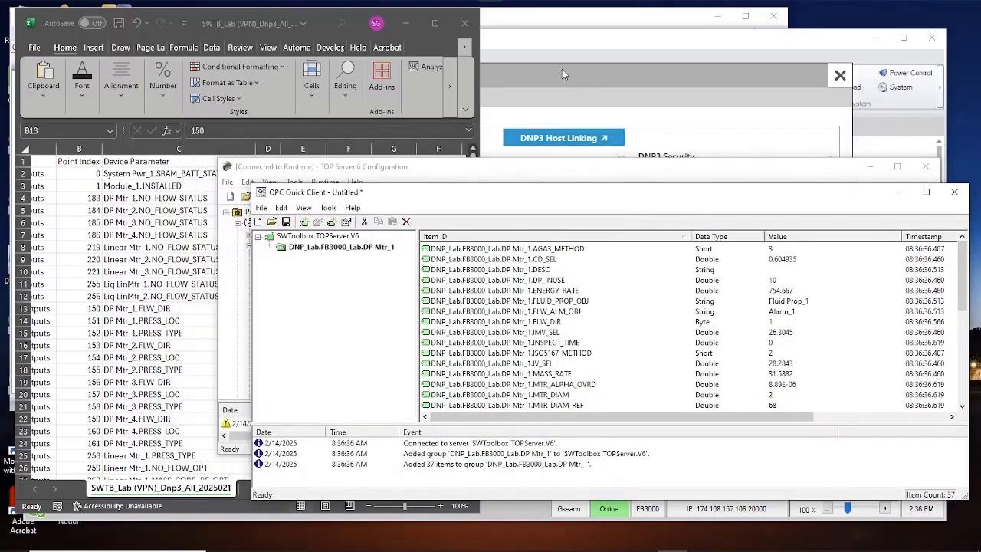
click(406, 23)
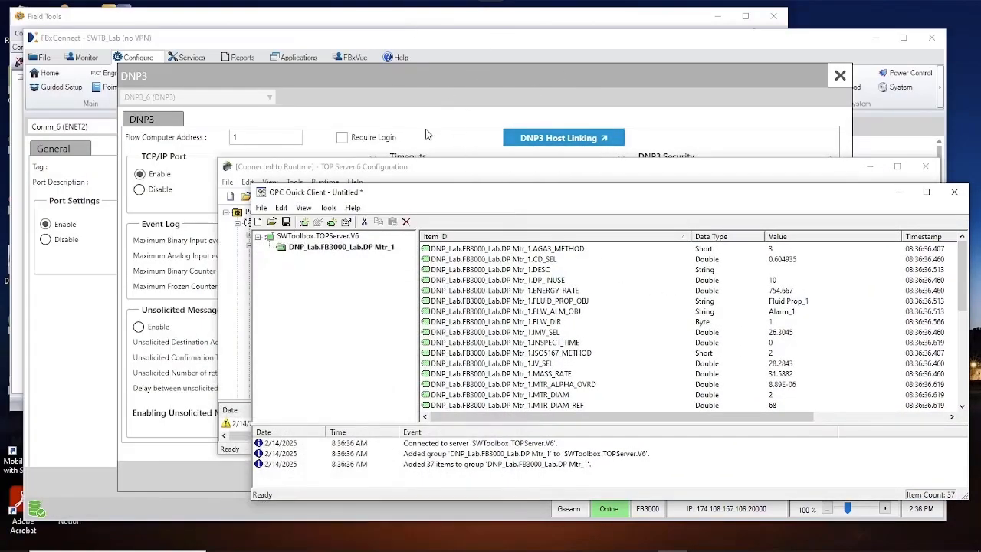
click(870, 166)
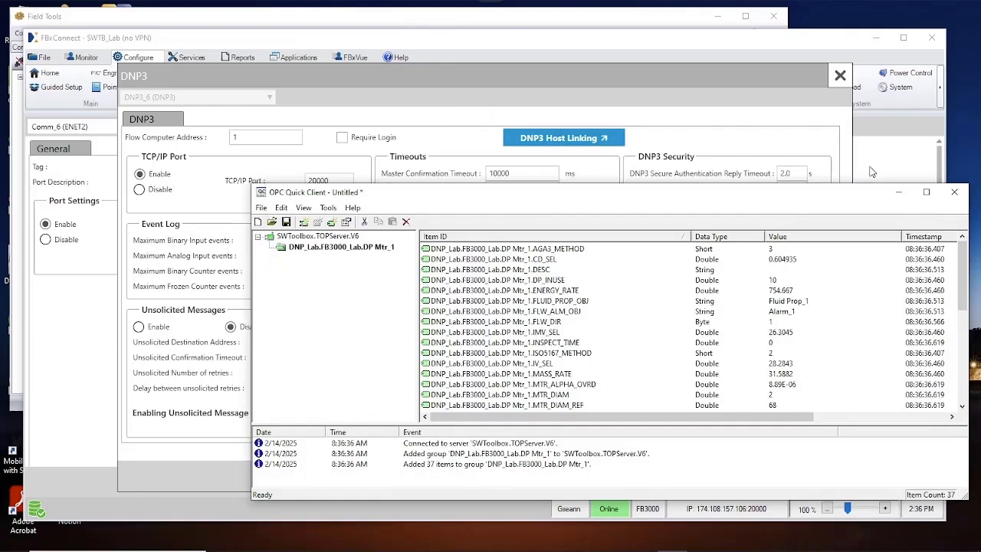
drag(644, 194, 659, 190)
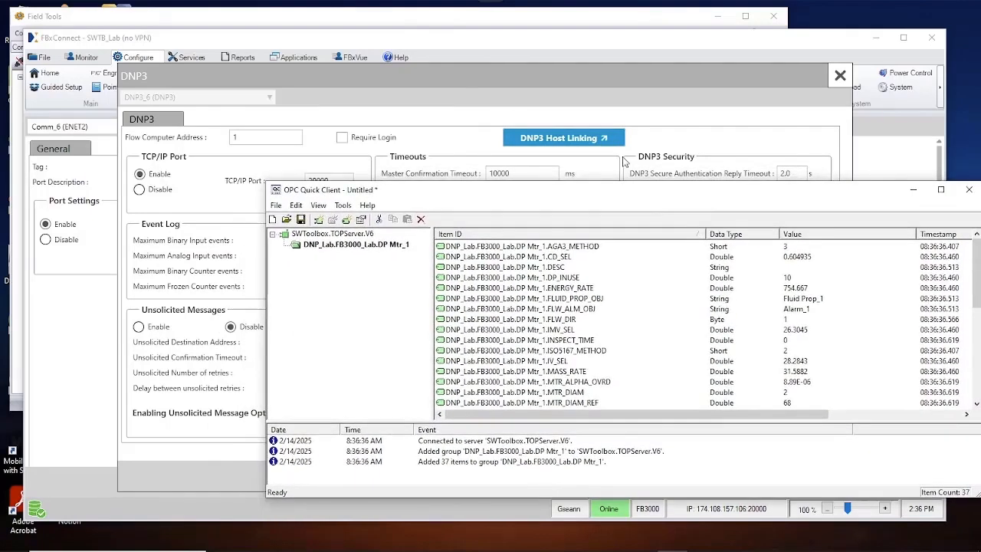
Step: In FBxConnect, cancel the DNP3 settings, open the gas DP Meter configuration for DP Mtr_1, and narrow the window beside OPC Quick Client
click(449, 88)
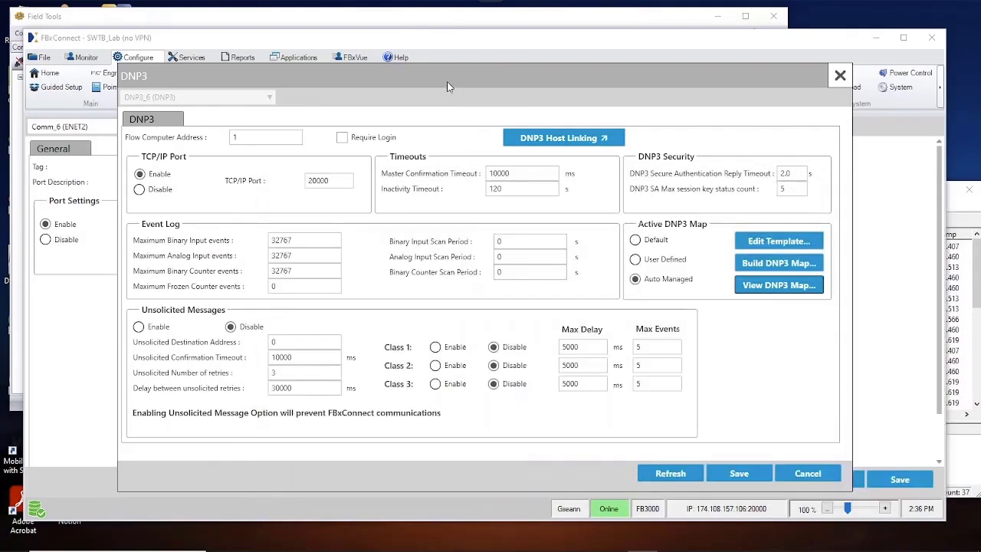
click(808, 473)
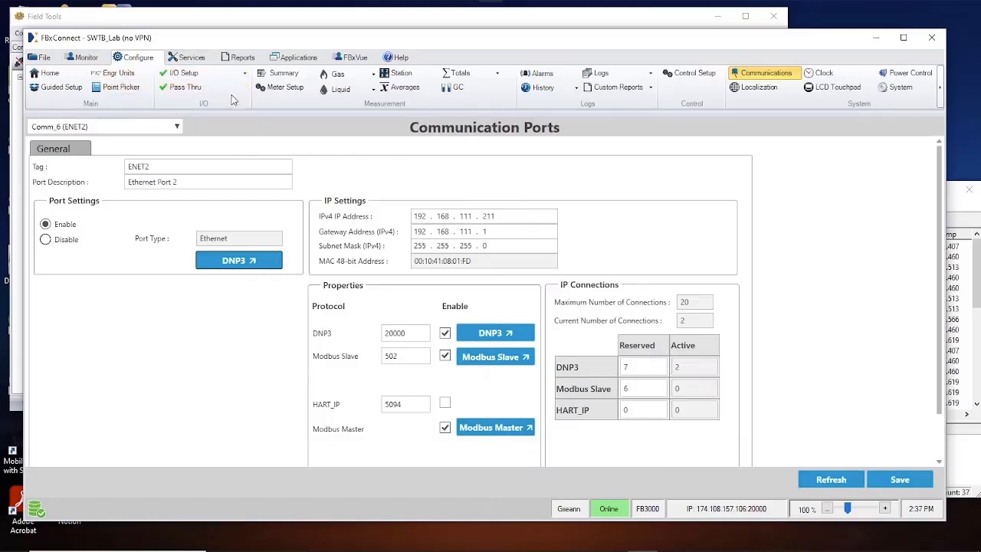
click(355, 78)
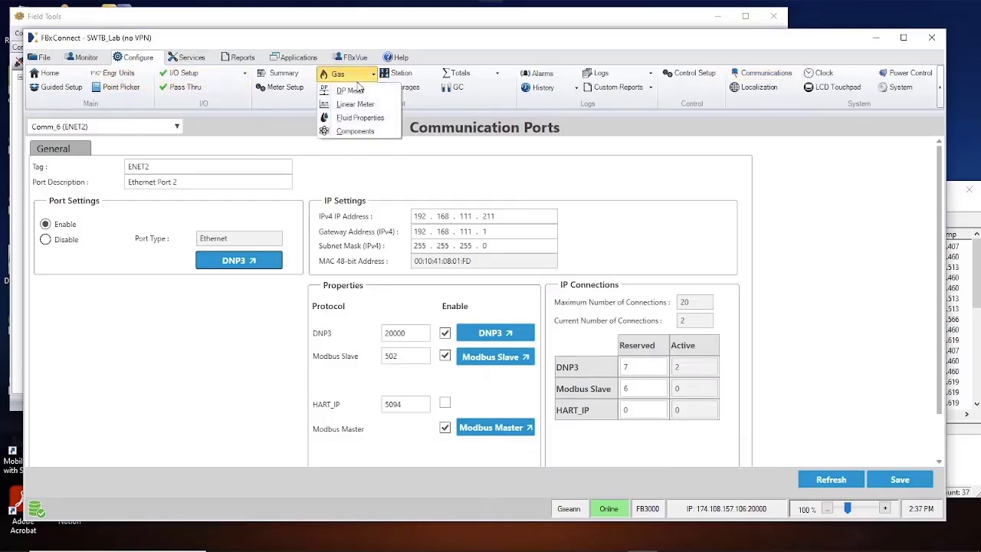
click(347, 118)
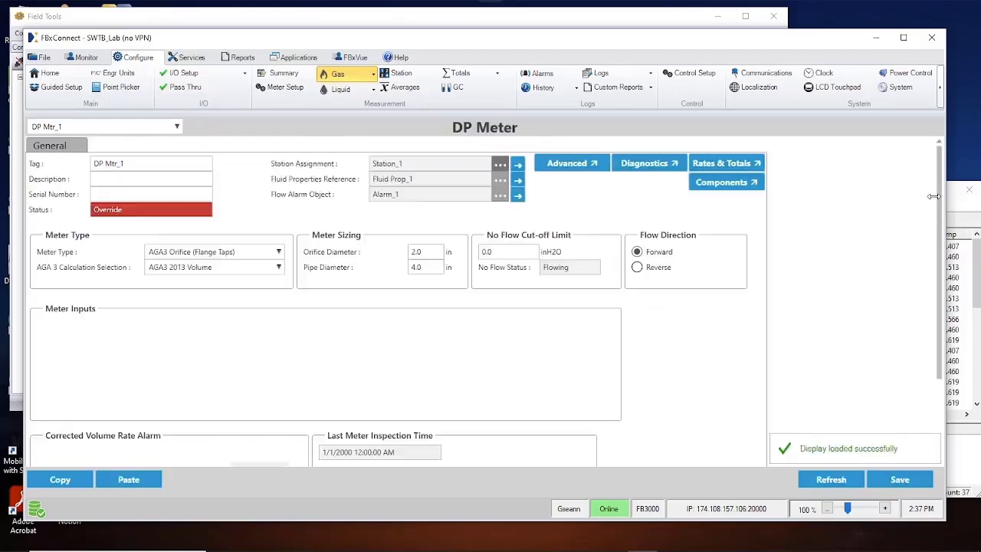
drag(947, 196, 502, 186)
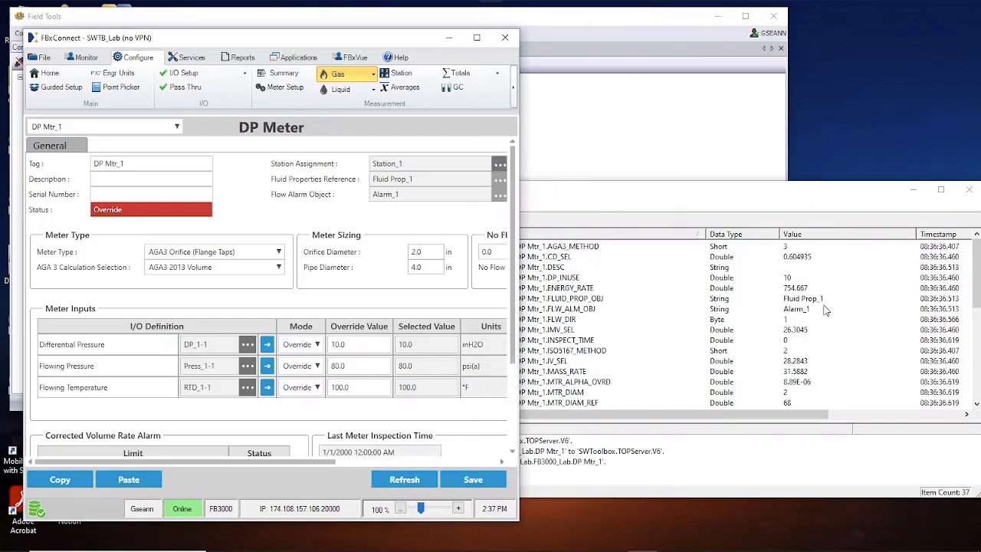
Step: Set DP Mtr_1's description to DP Meter 1 and save it to the flow computer
click(118, 181)
text(DP Meter 1)
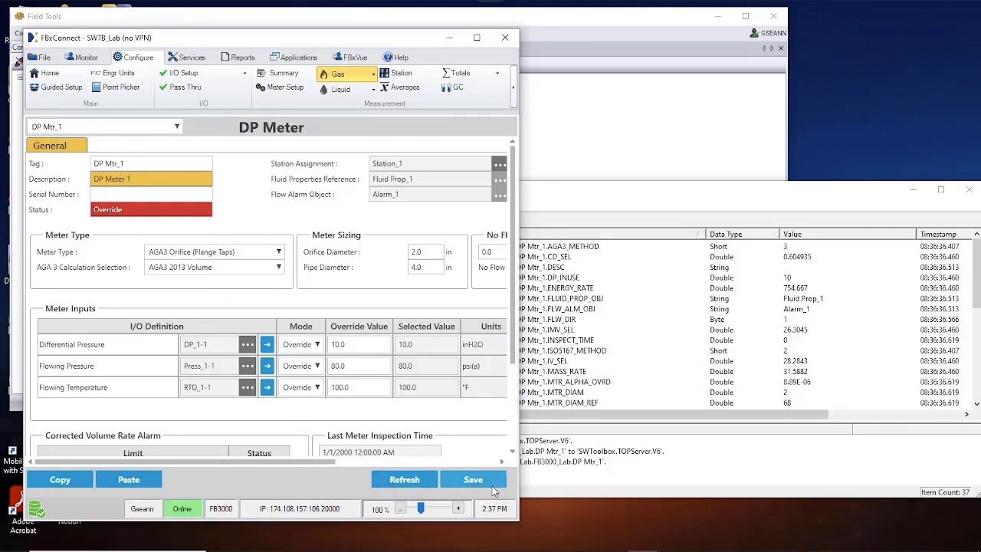
click(473, 479)
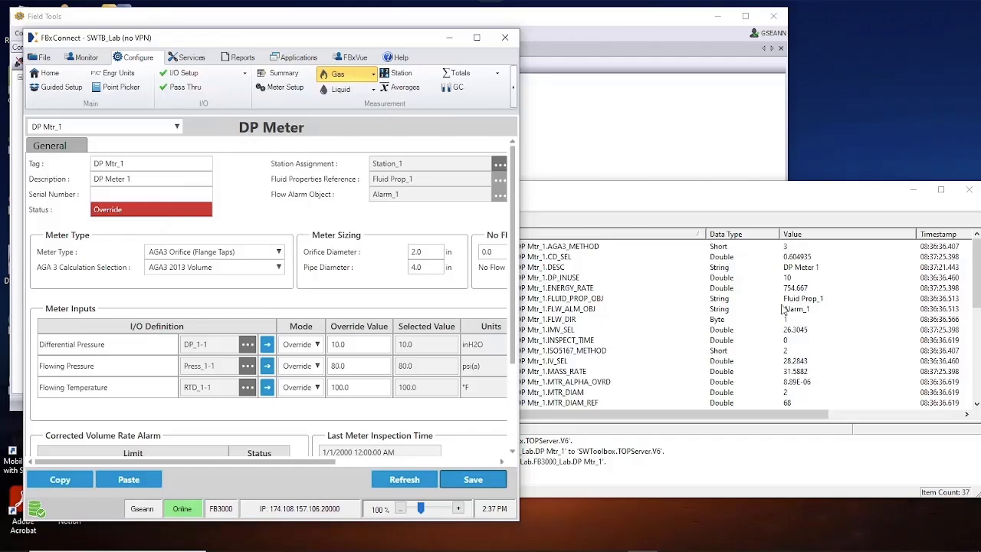
Step: Write Meter 1234 to the DP Mtr_1.DESC item with an Asynchronous 2.0 Write, and close OPC Quick Client
right_click(802, 269)
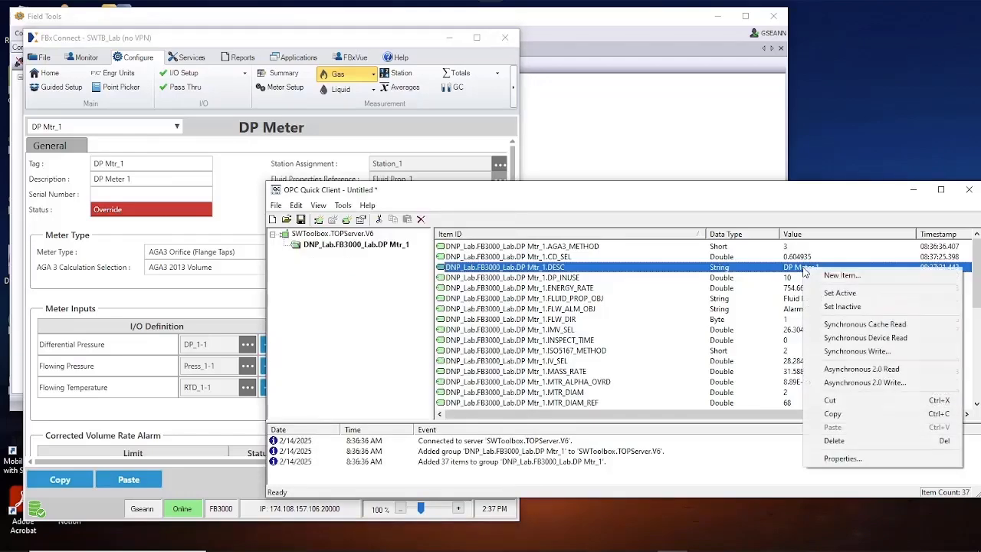
click(840, 387)
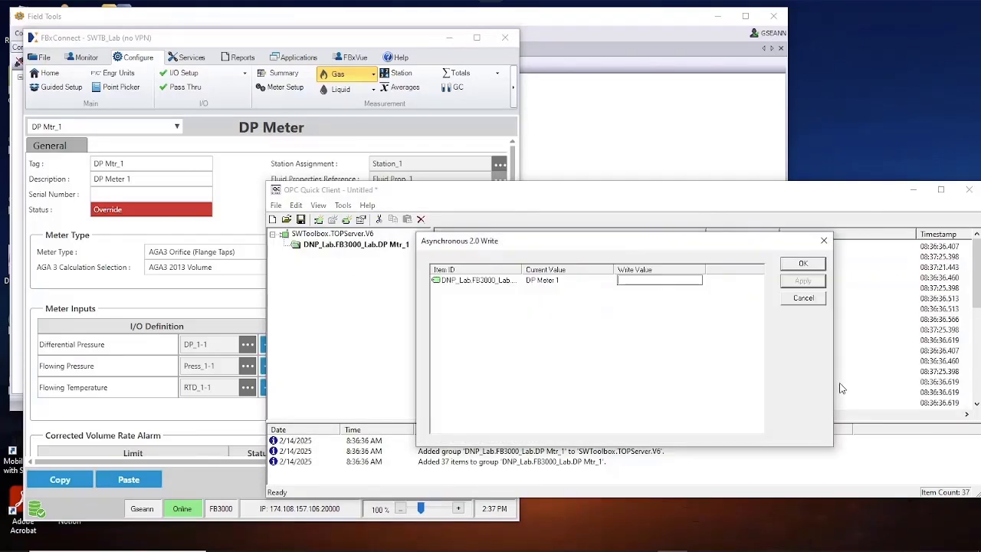
text(Meter 12)
click(804, 263)
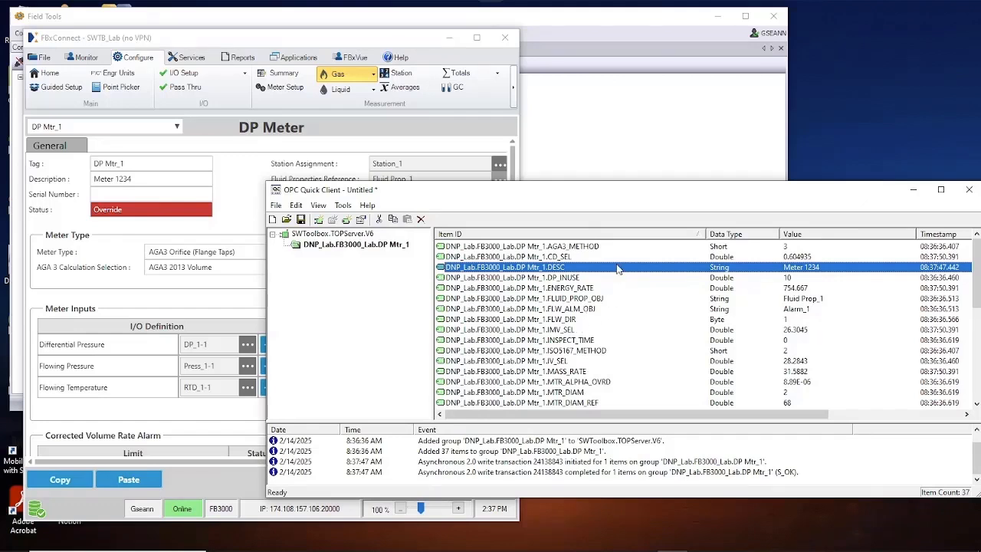
click(968, 189)
click(640, 375)
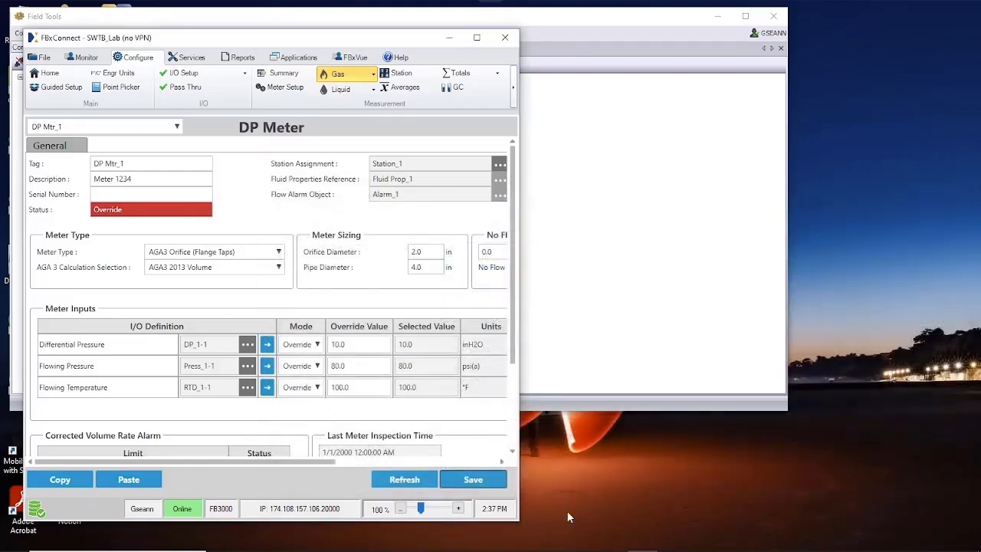
Step: Switch back to TOP Server Configuration and examine the tag addresses and data types in the DP Mtr_2 and Clock_1 groups
click(551, 539)
mouse_move(395, 244)
mouse_down()
mouse_move(394, 326)
mouse_move(403, 242)
mouse_up()
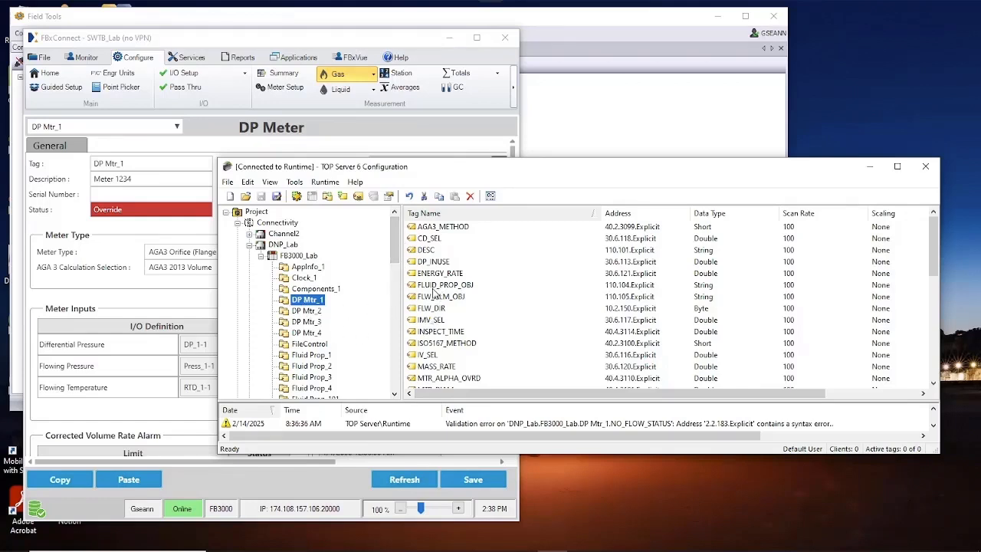
click(305, 311)
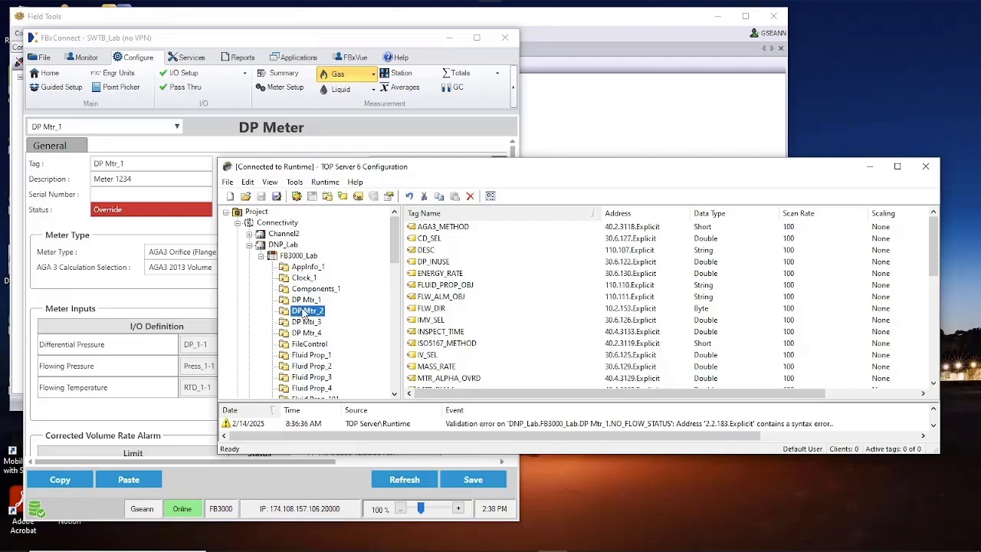
click(447, 273)
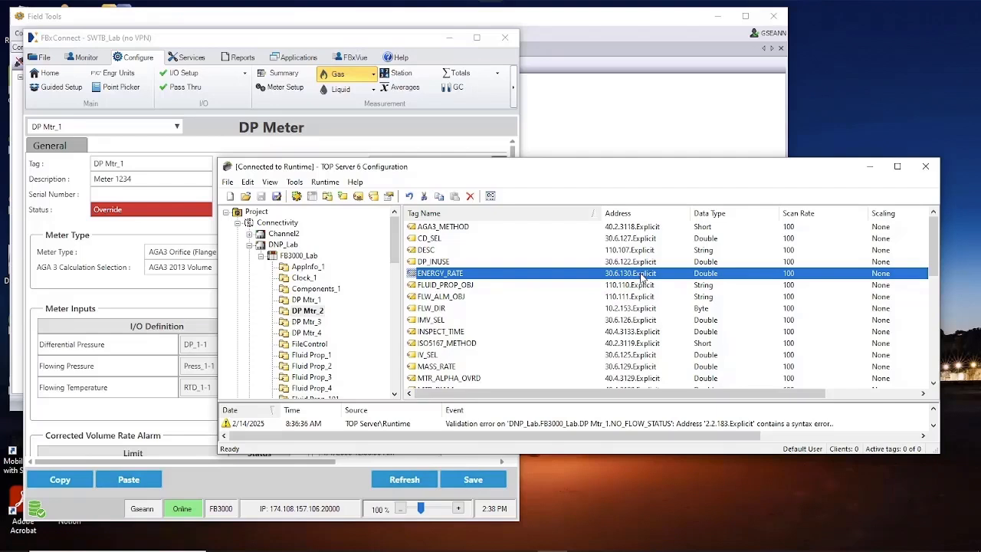
click(434, 289)
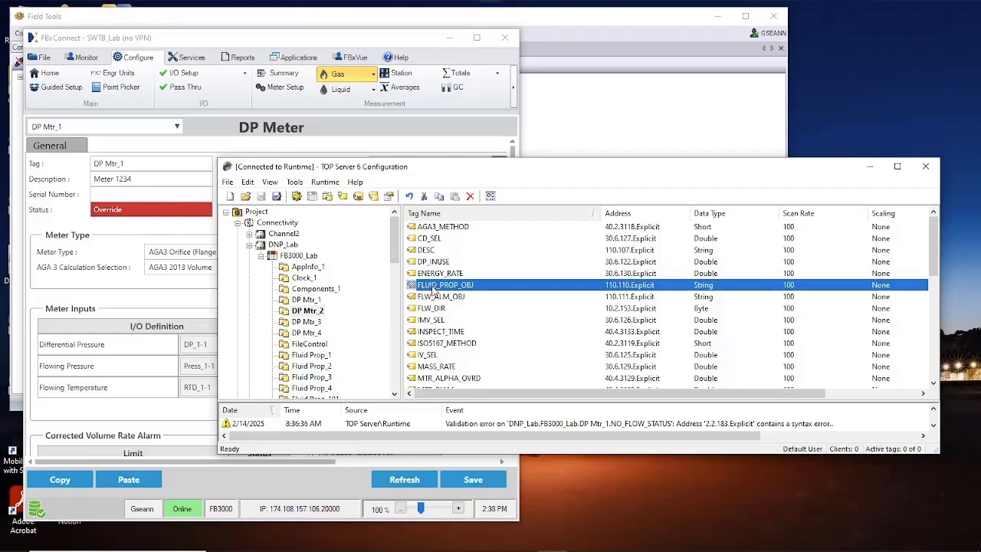
click(436, 298)
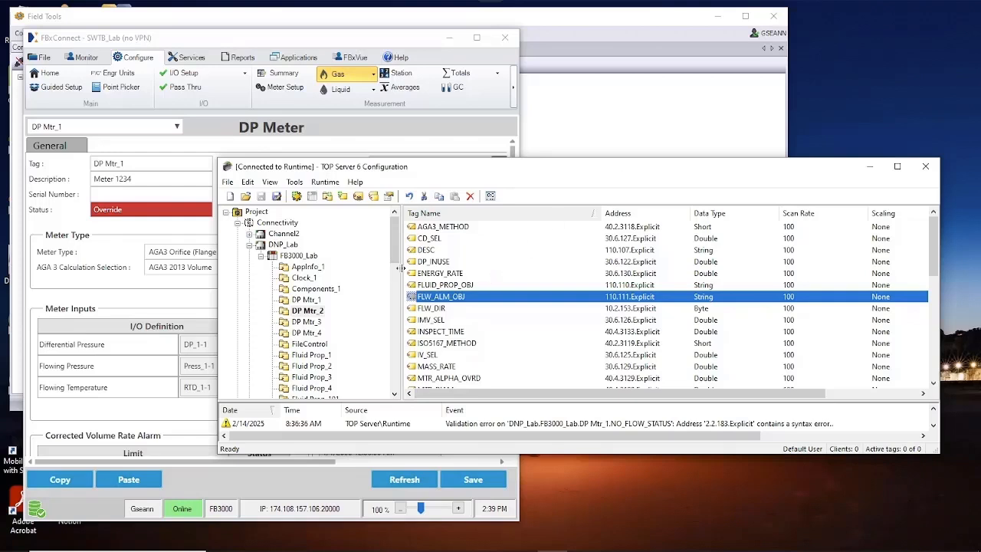
click(304, 277)
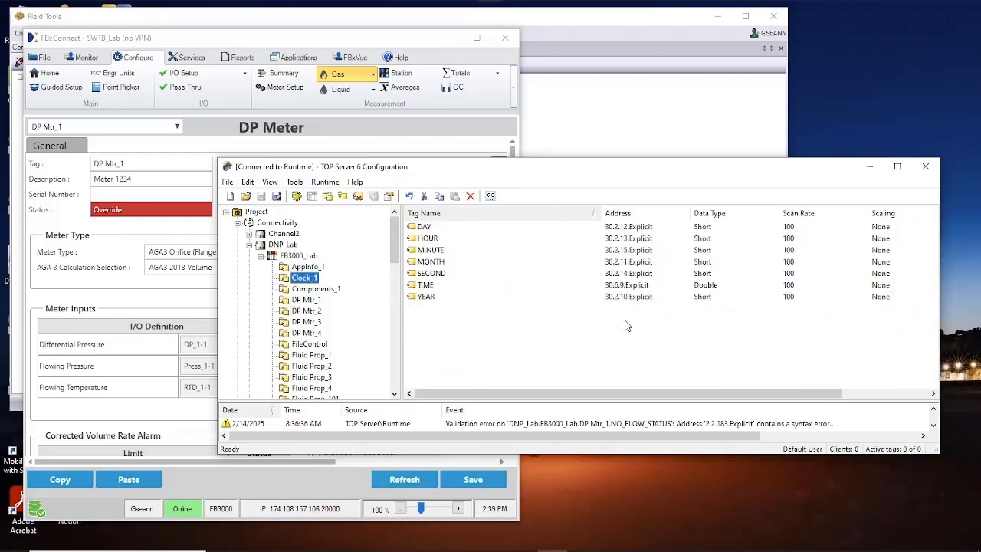